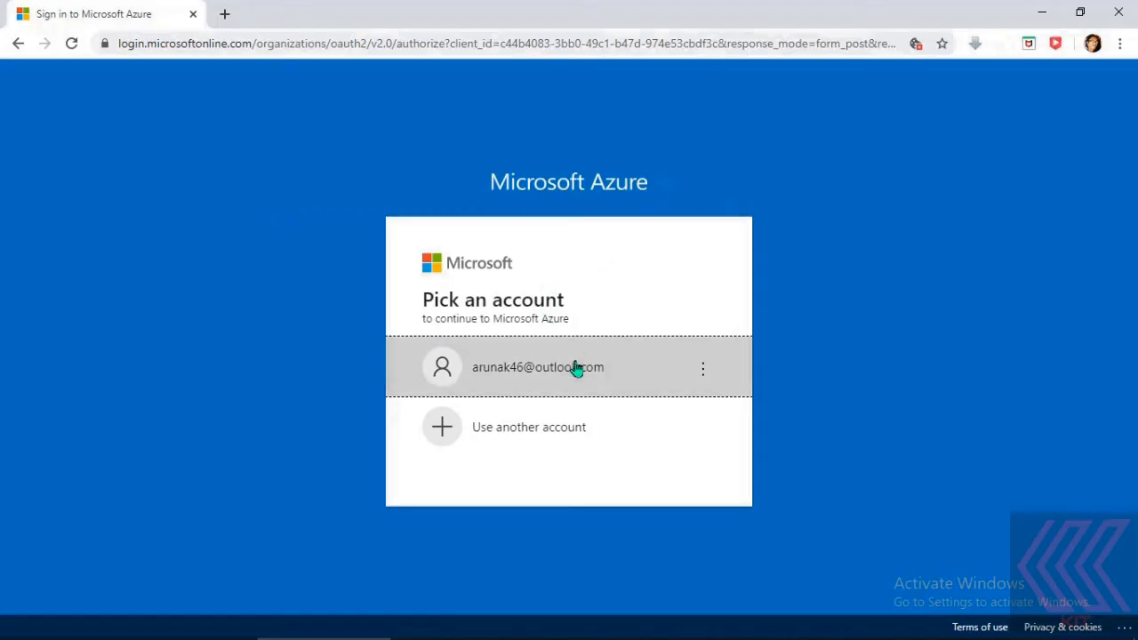
Sign in with the listed account and its saved password, choosing to stay signed in.
click(575, 368)
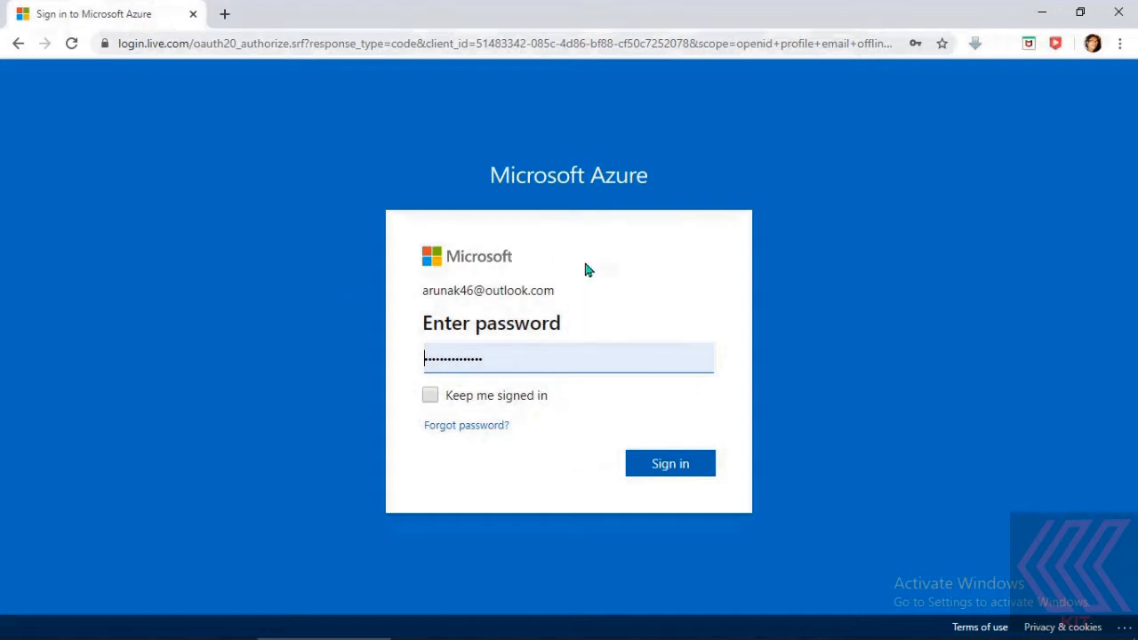
click(668, 469)
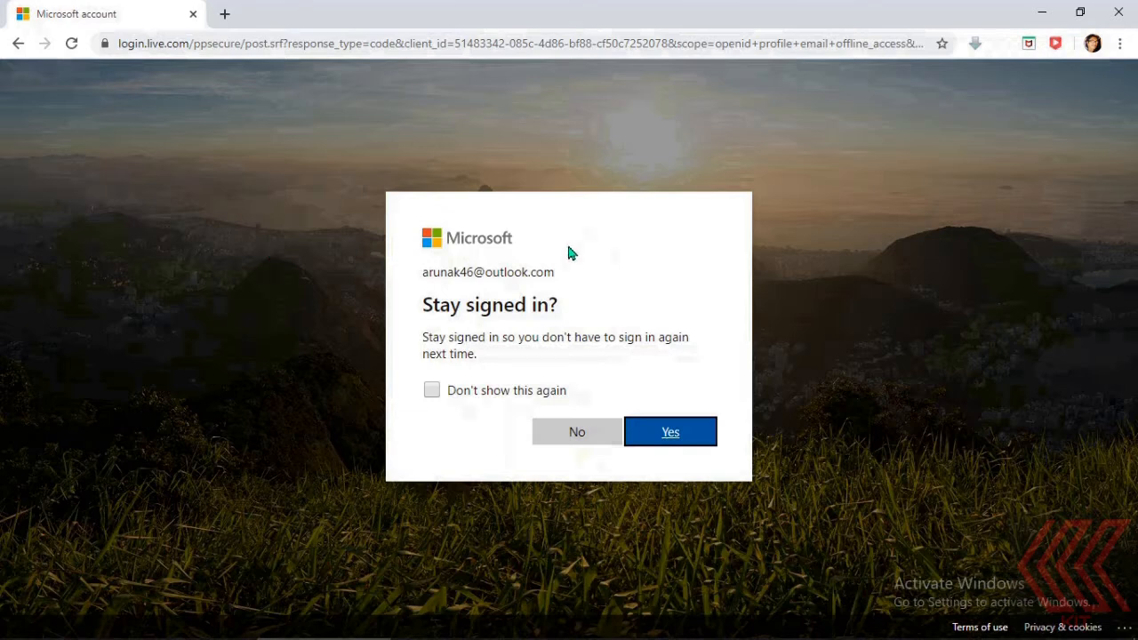
click(683, 434)
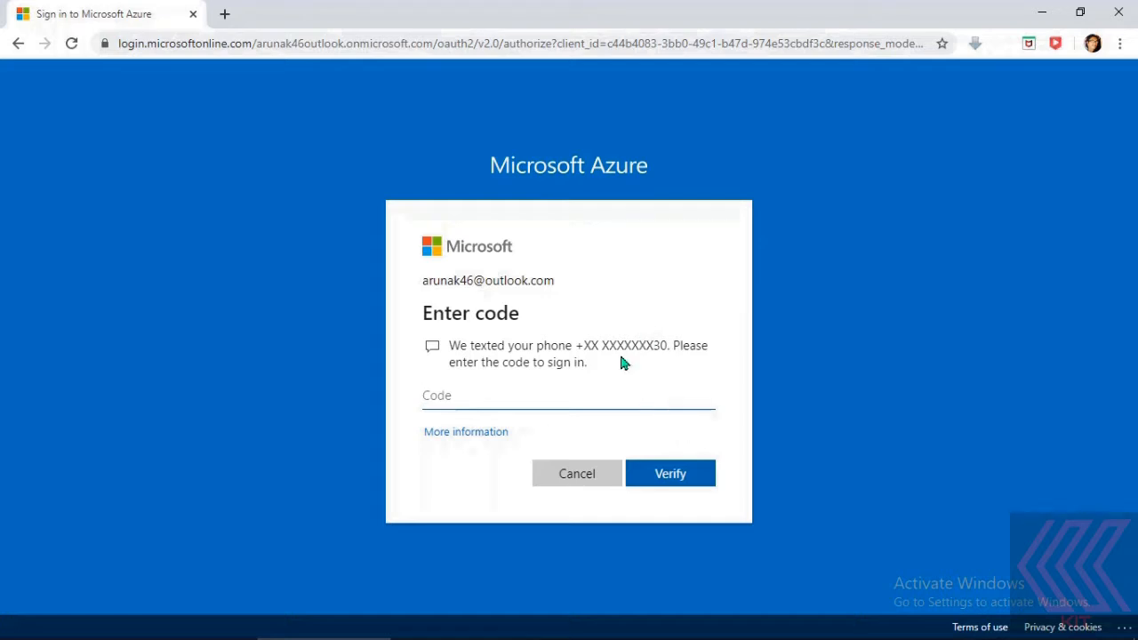
Restart the code step, re-select the account, and verify sign-in with the texted SMS code.
click(484, 434)
click(117, 7)
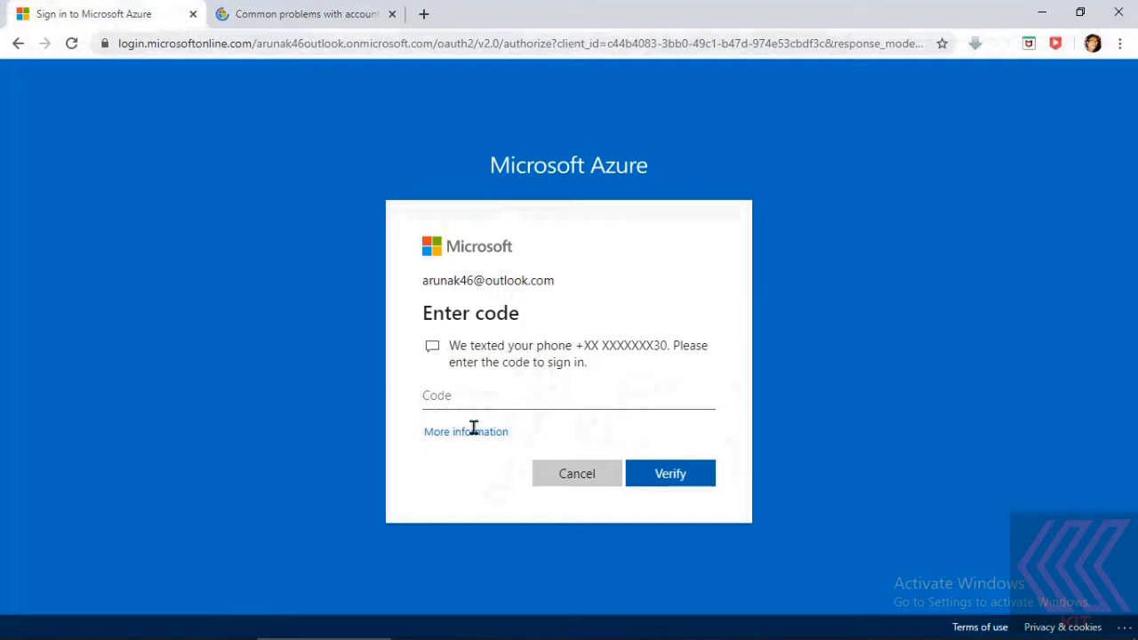
click(584, 478)
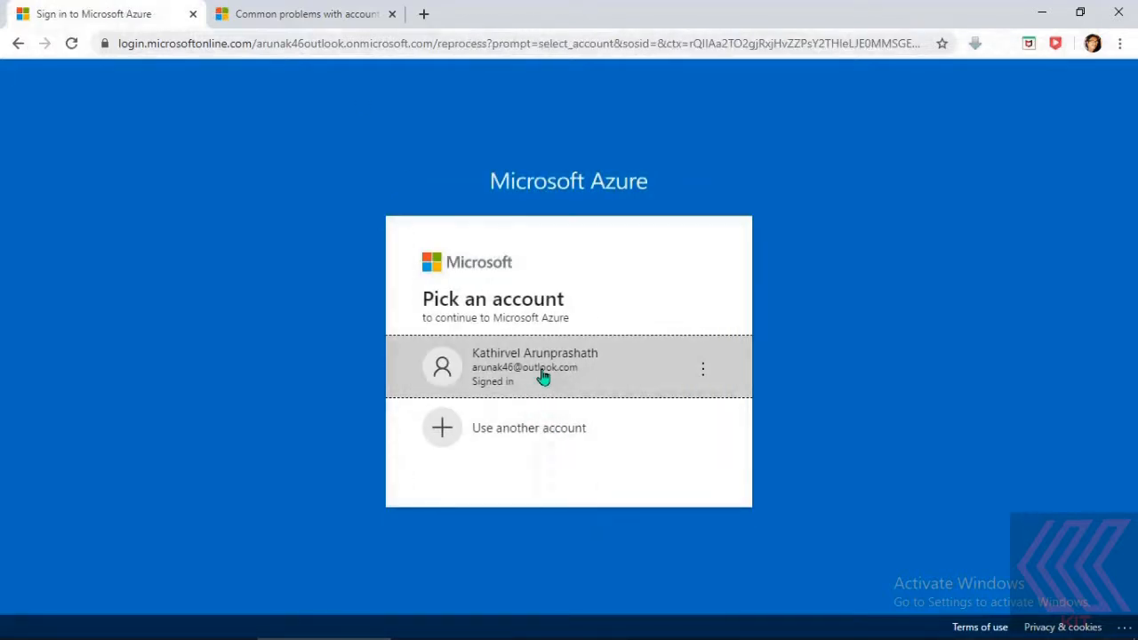
click(543, 377)
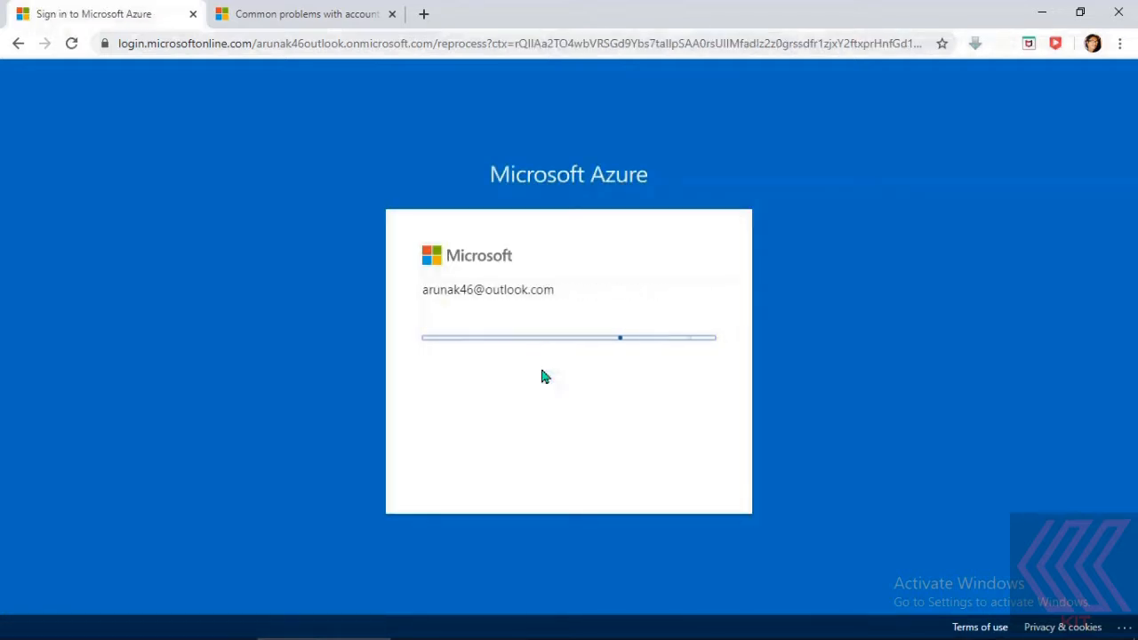
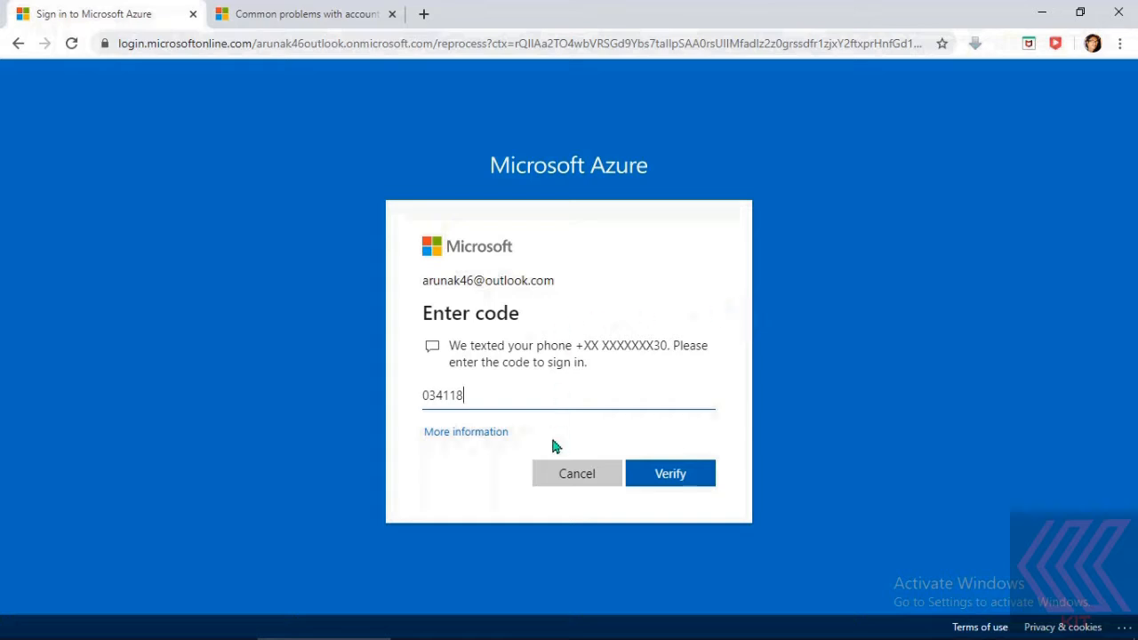
click(681, 481)
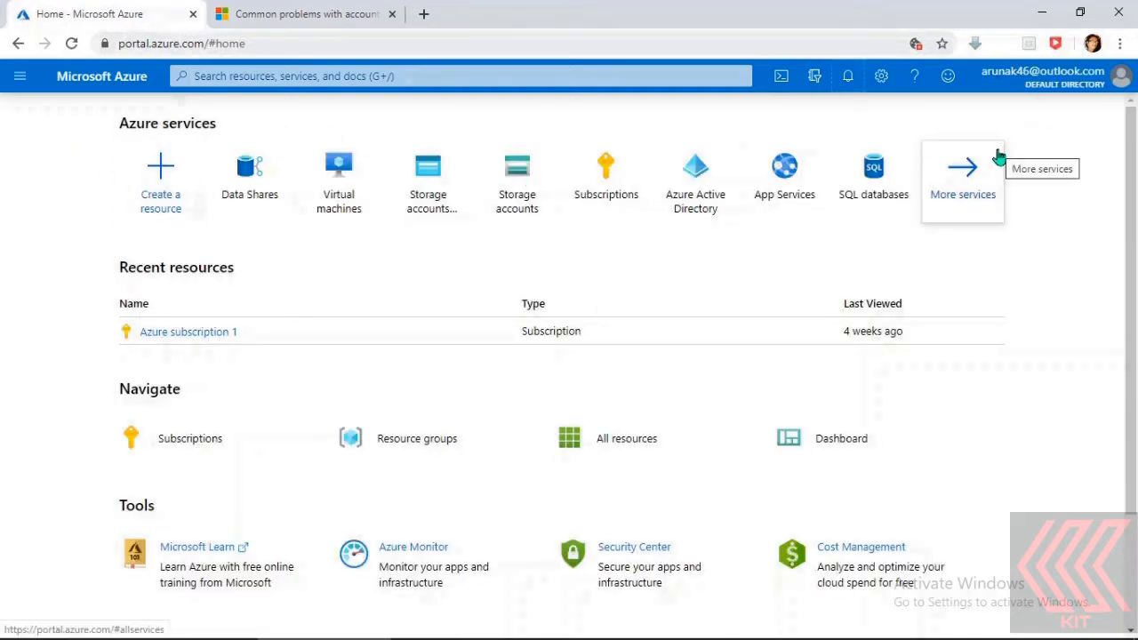
Go to the Storage accounts list through All services in the portal menu.
click(19, 75)
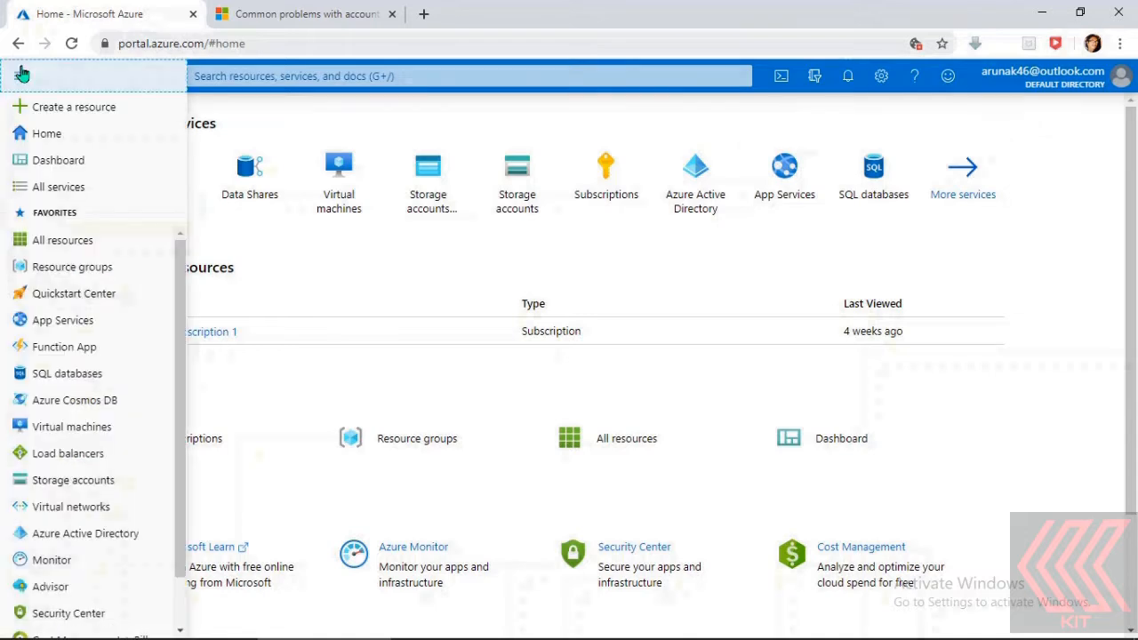
click(82, 190)
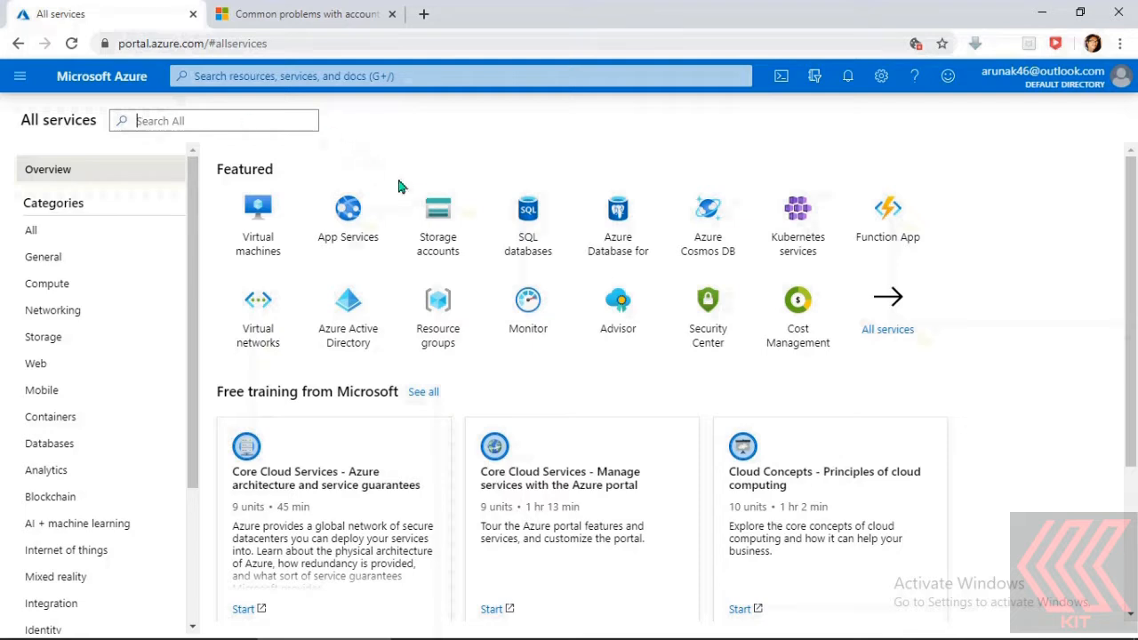
click(446, 227)
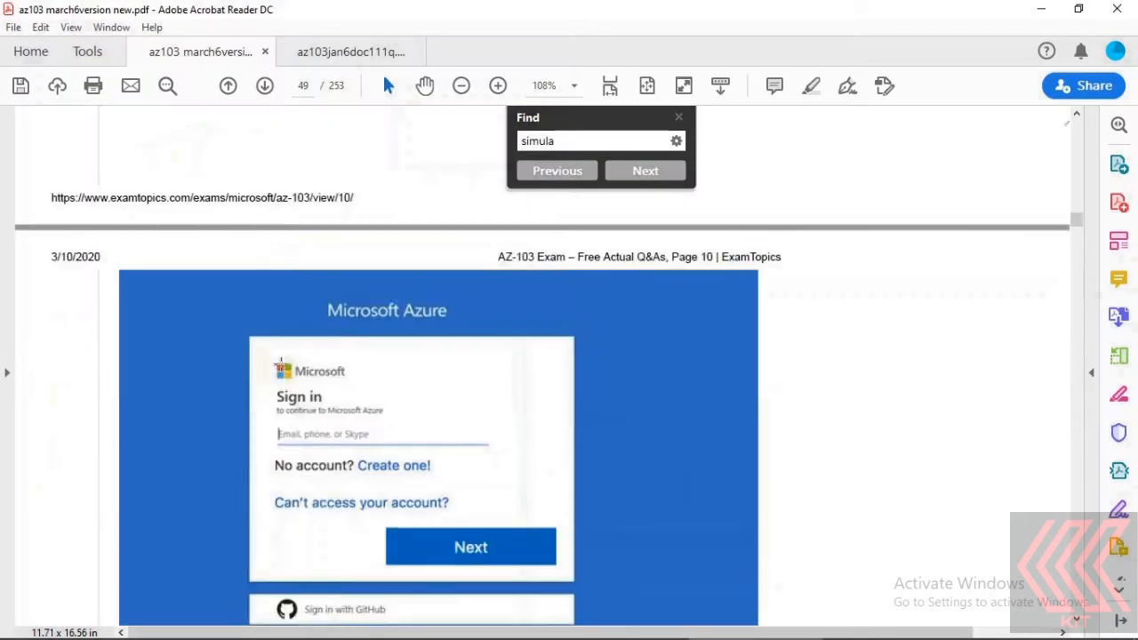
Select the storage account name rg1lod9172796 in the exam PDF and return to the Azure portal.
scroll(281, 363, down, 1)
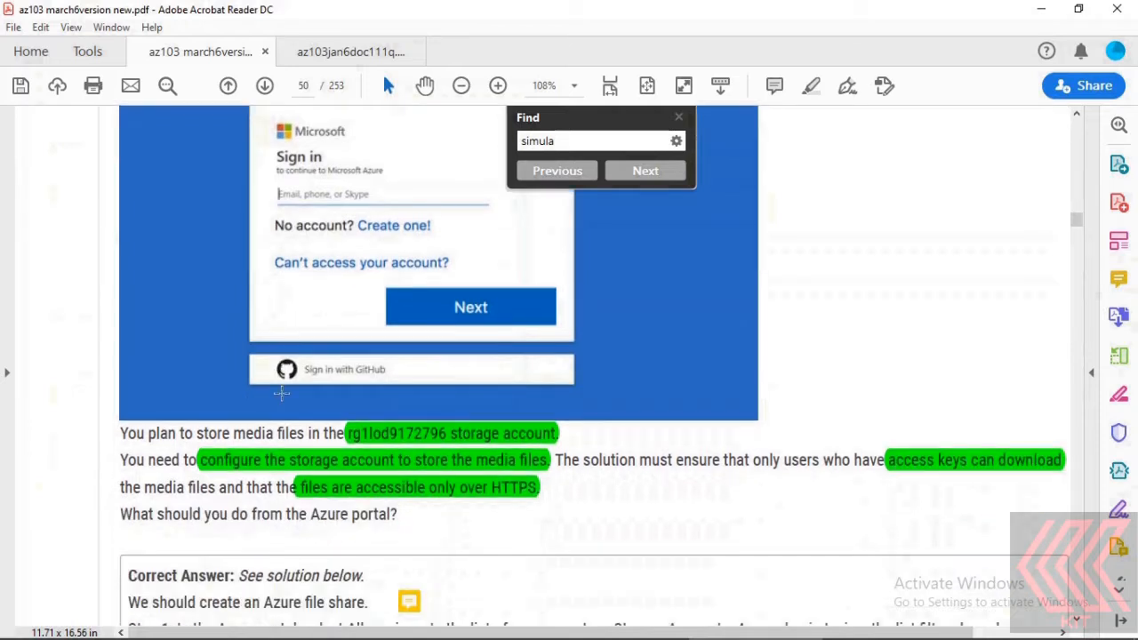
scroll(281, 364, up, 1)
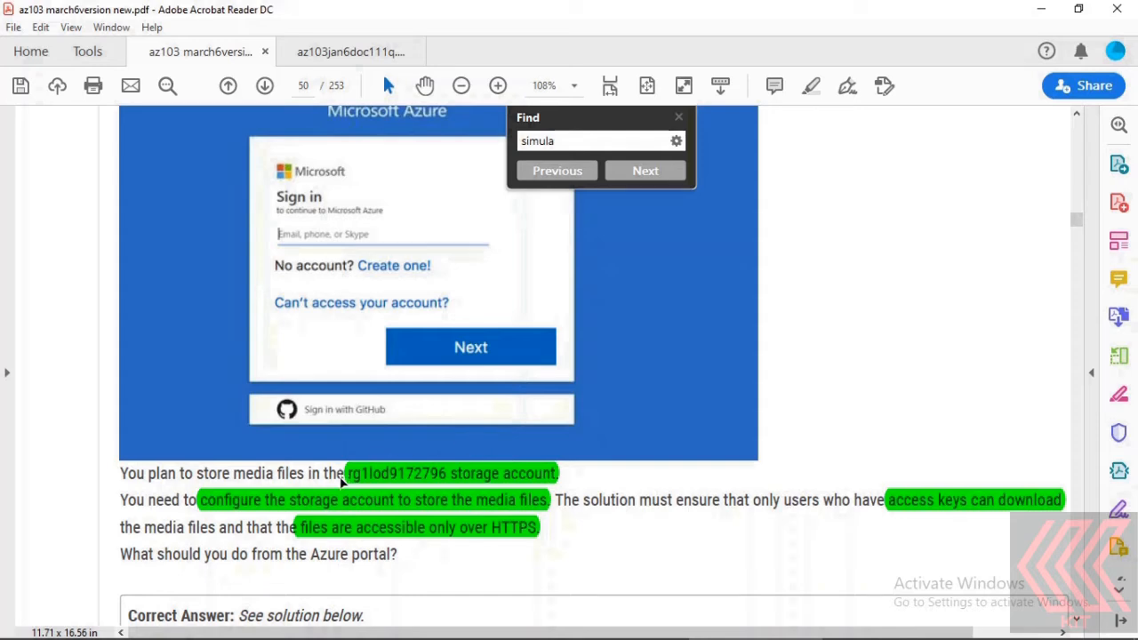
click(345, 476)
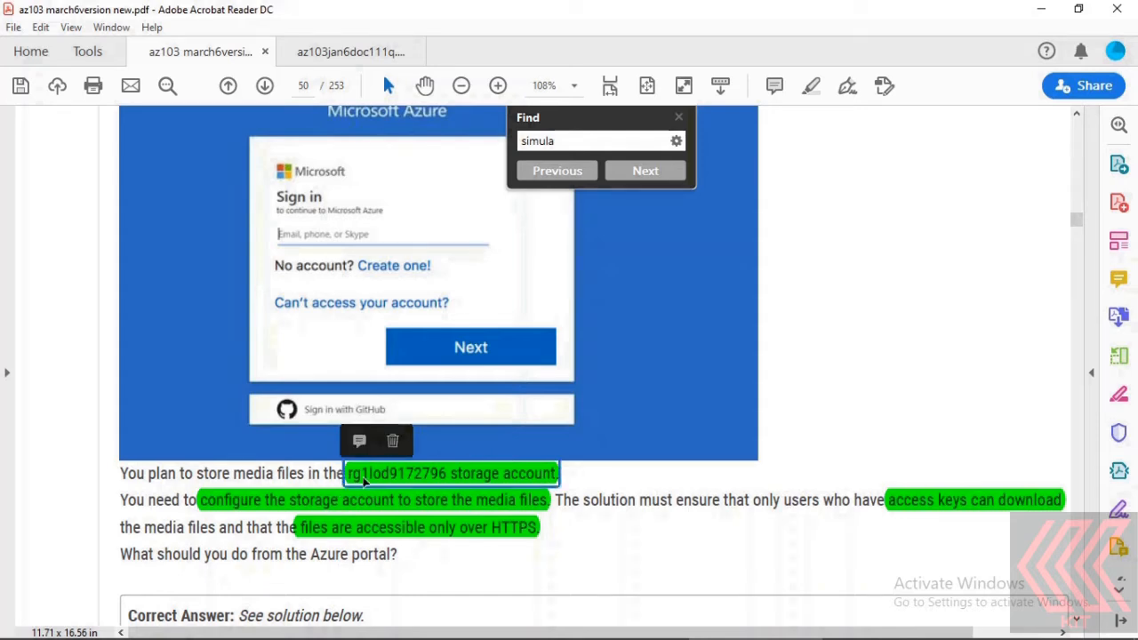
click(337, 472)
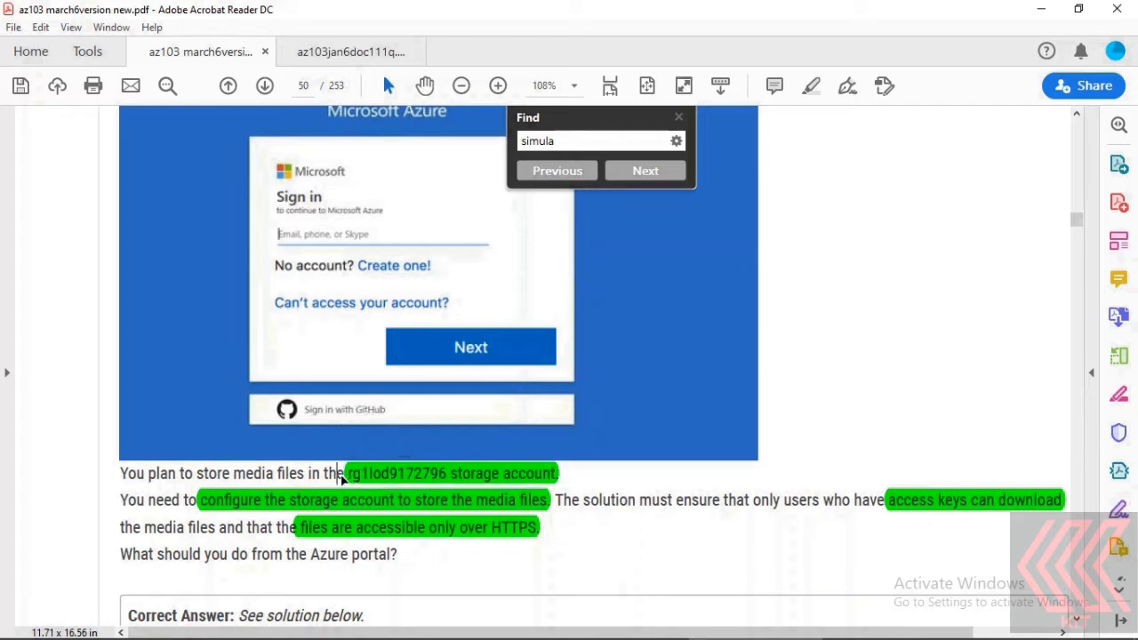
drag(338, 473, 447, 473)
click(351, 627)
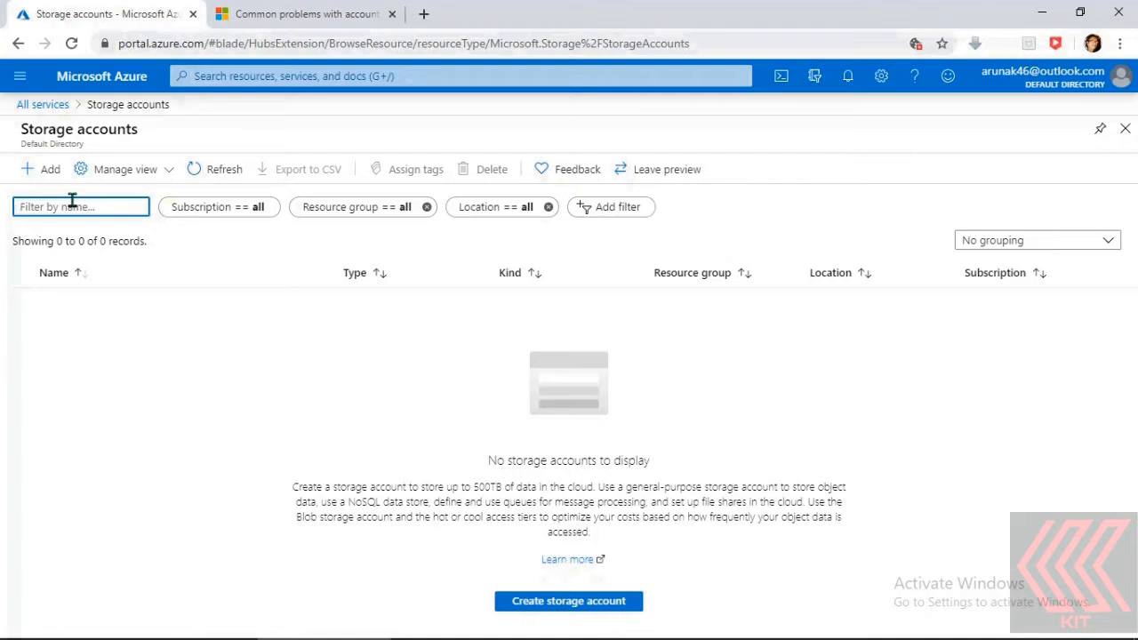
Start a new storage account under Azure subscription 1.
click(40, 169)
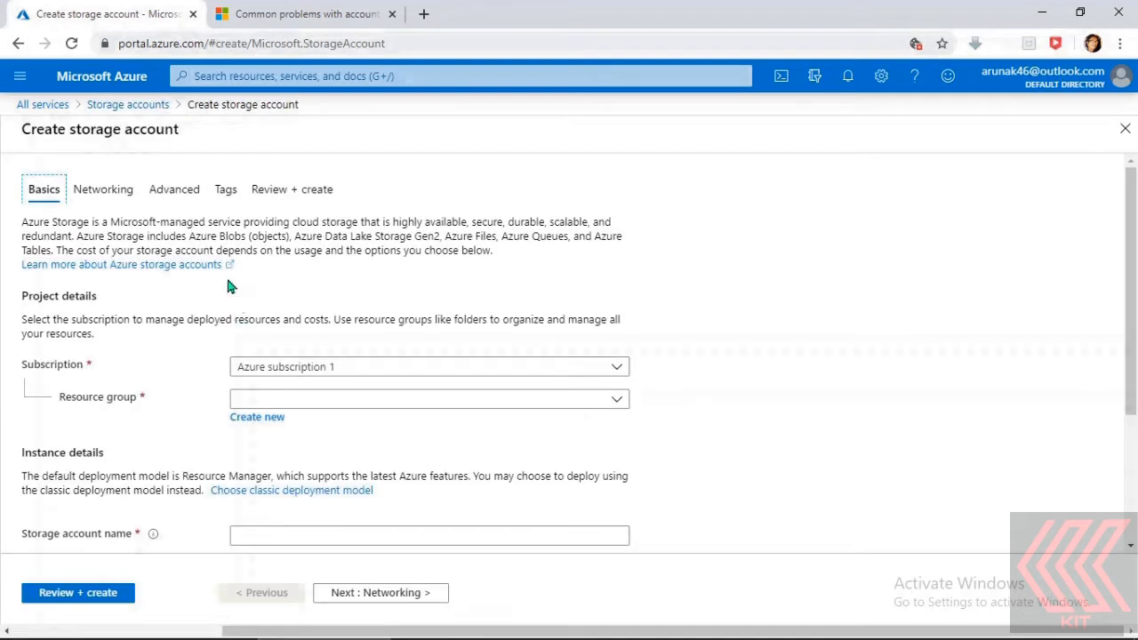
click(388, 373)
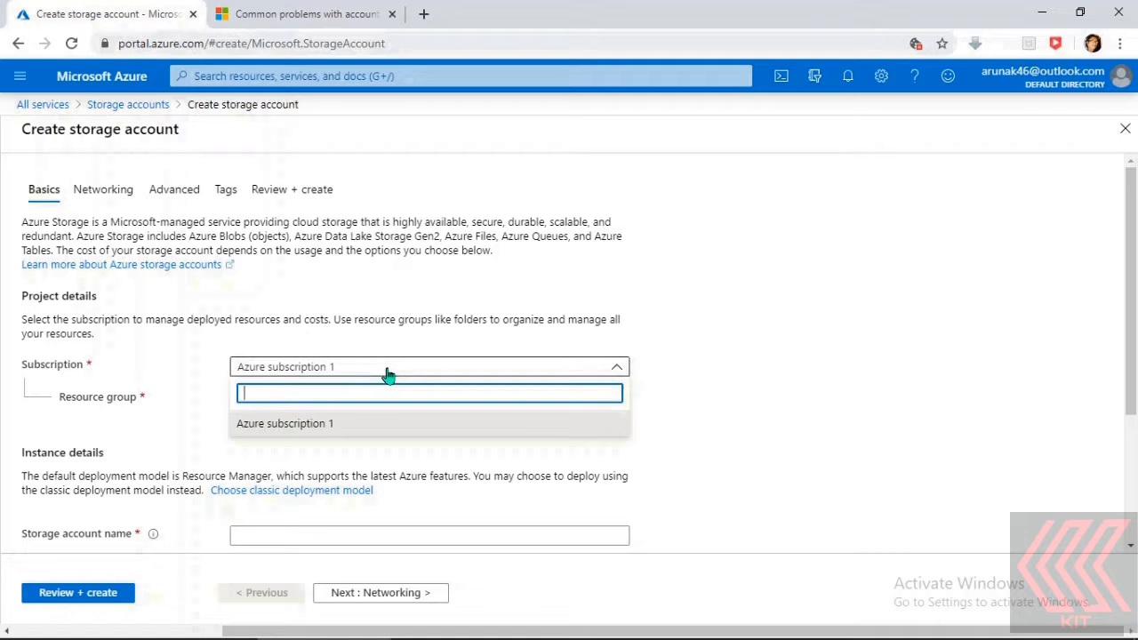
click(387, 373)
click(387, 374)
click(387, 373)
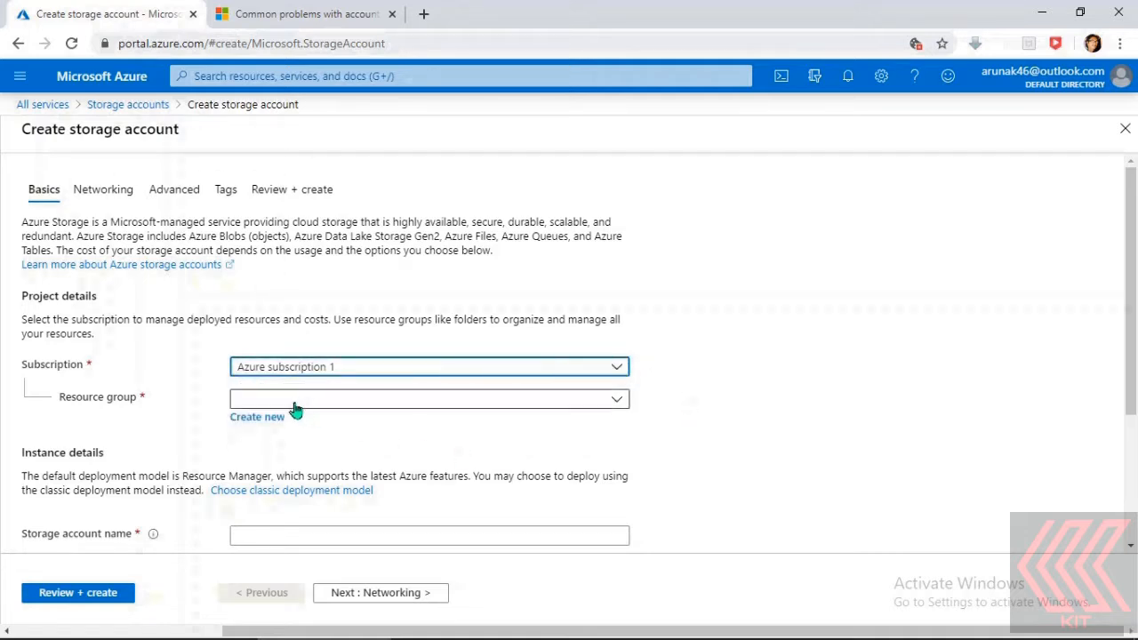
Create the new resource group RG1-21-3-2020 for the storage account.
click(265, 417)
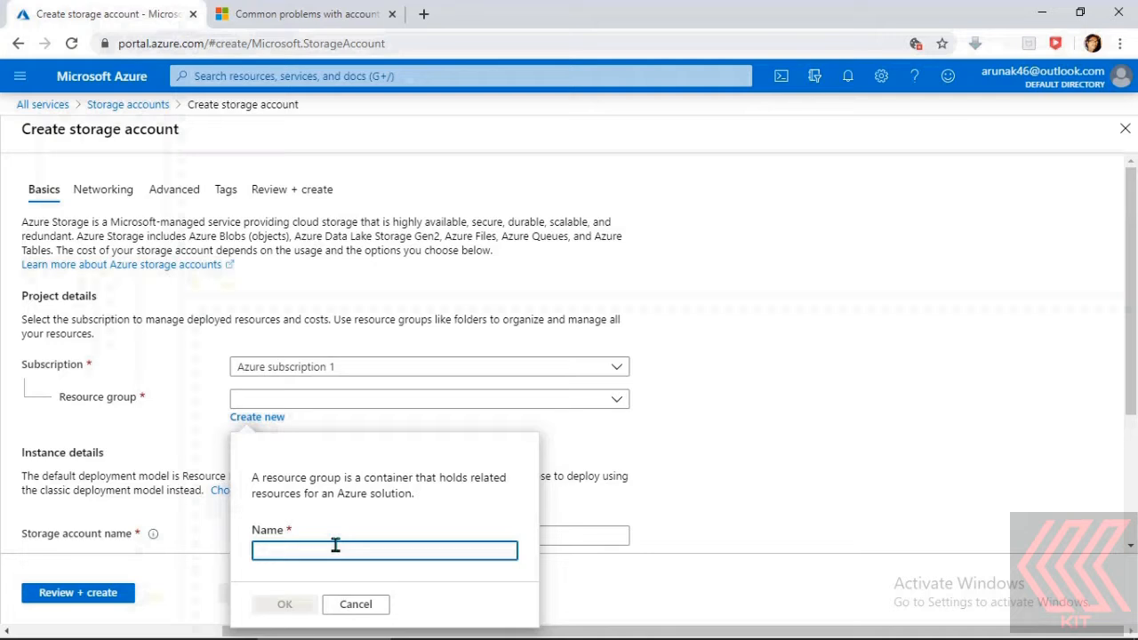
text(RG1-21-3-2020)
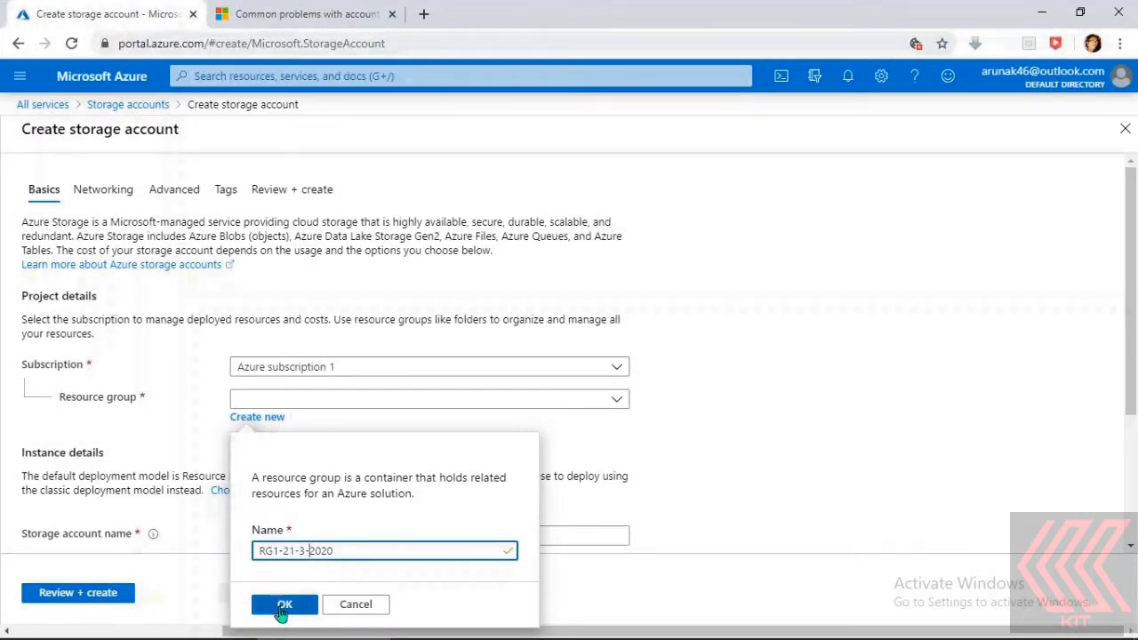
click(282, 607)
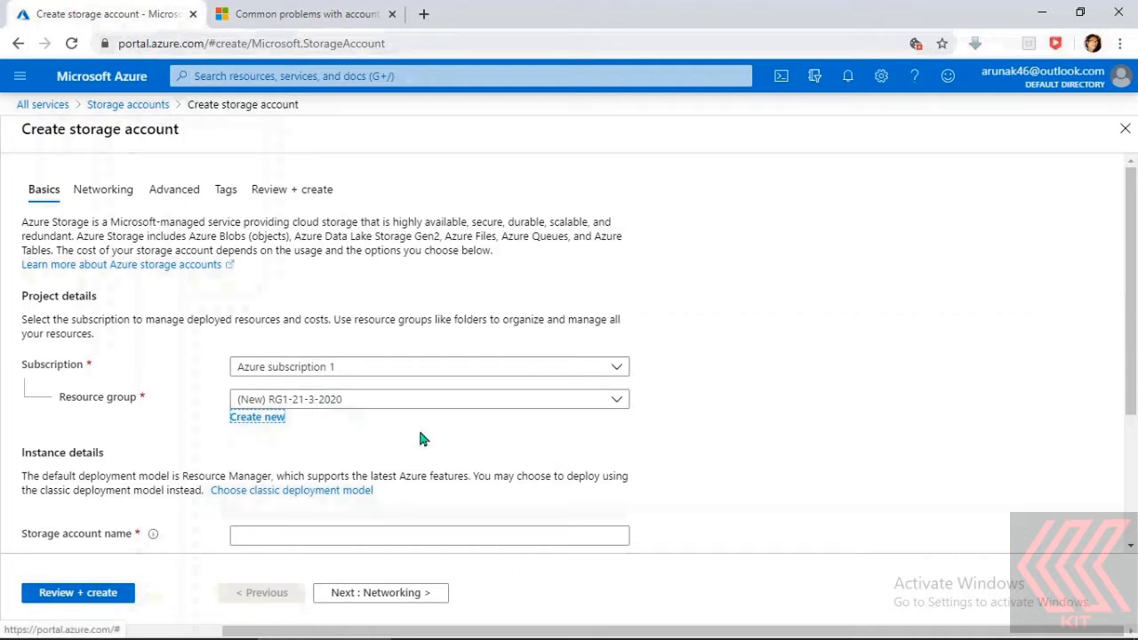
scroll(422, 437, down, 2)
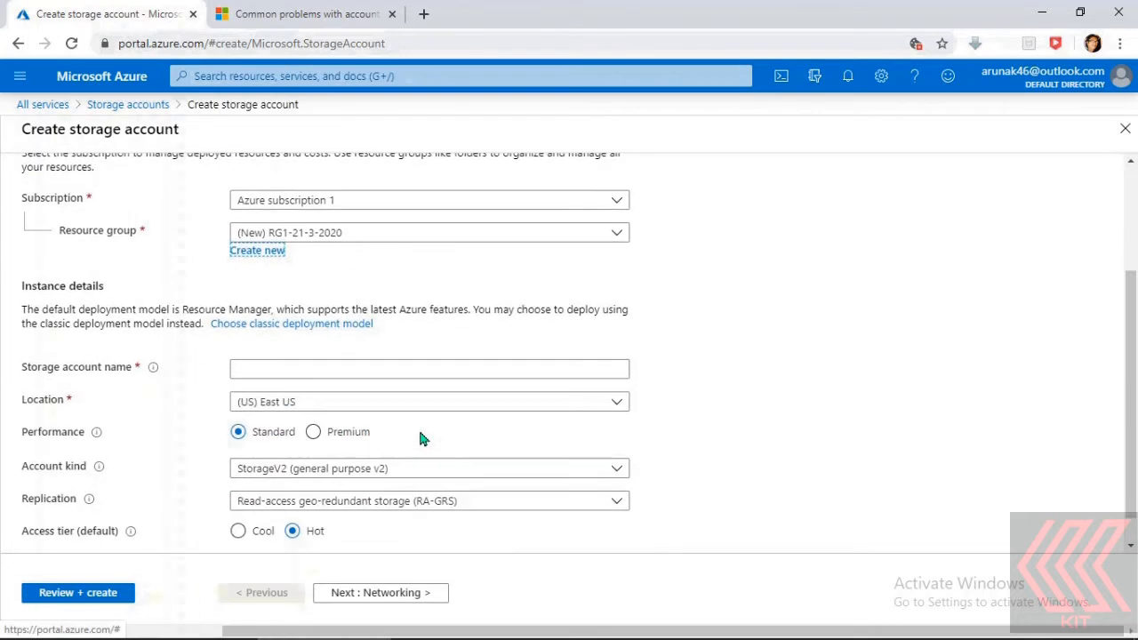
click(278, 372)
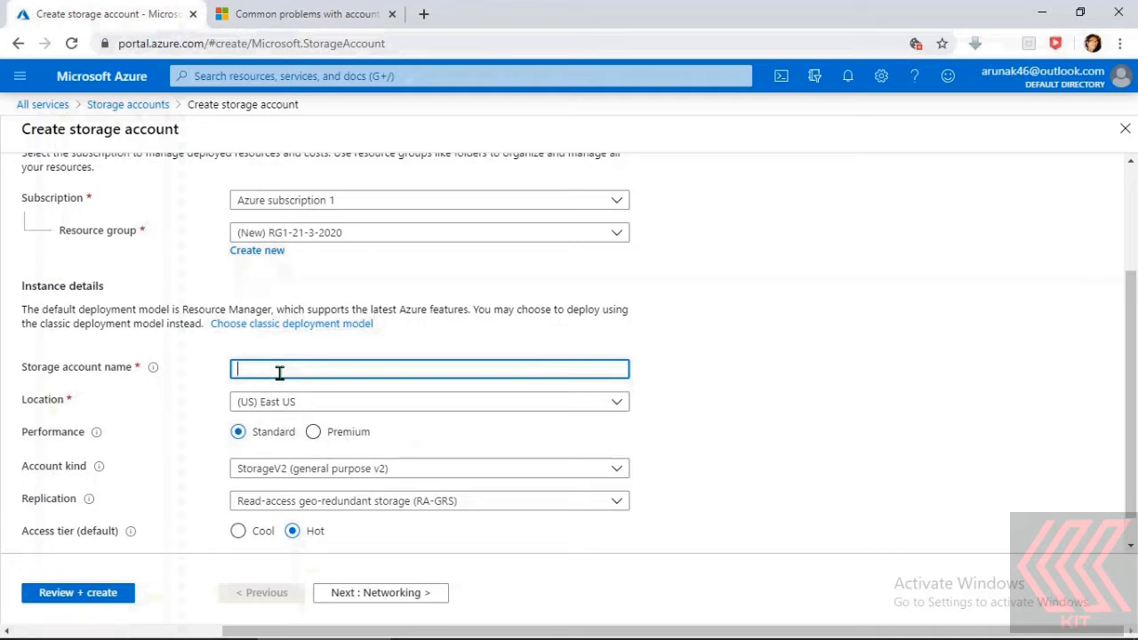
text(the rg1lod172796)
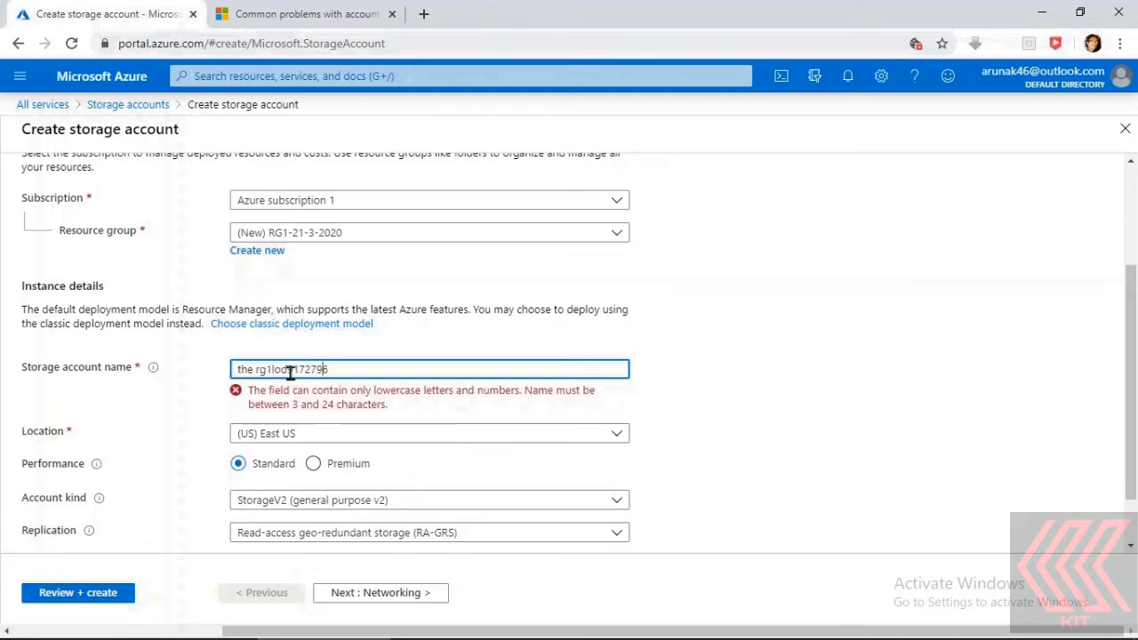
key(Left)
key(Left)
key(Left)
key(Left)
key(BackSpace)
key(BackSpace)
key(BackSpace)
key(BackSpace)
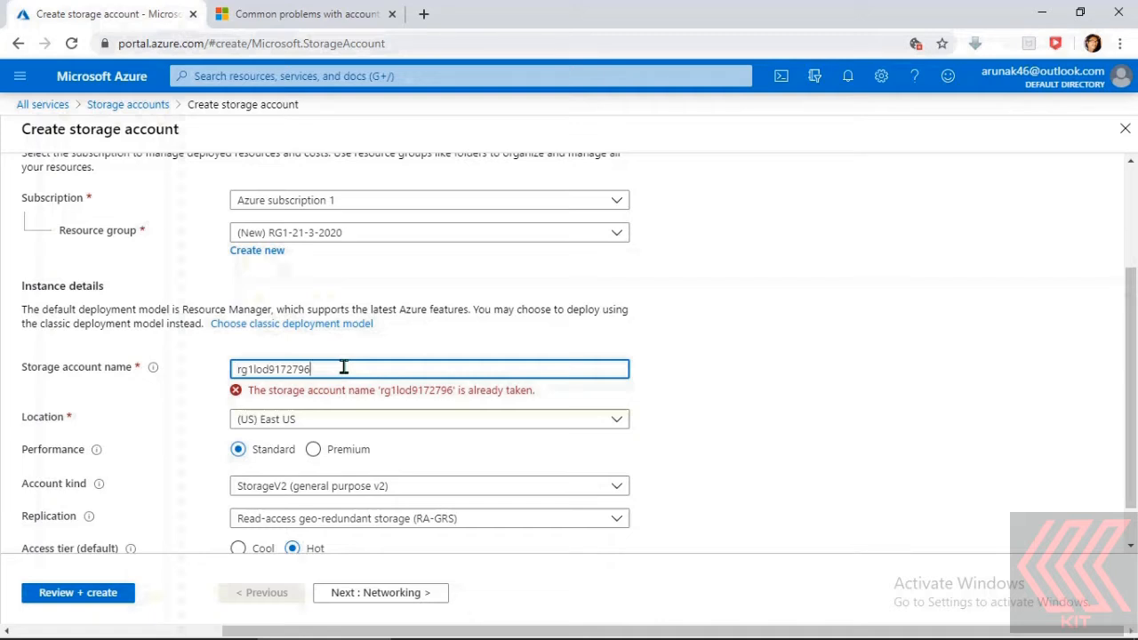
text(123)
click(733, 627)
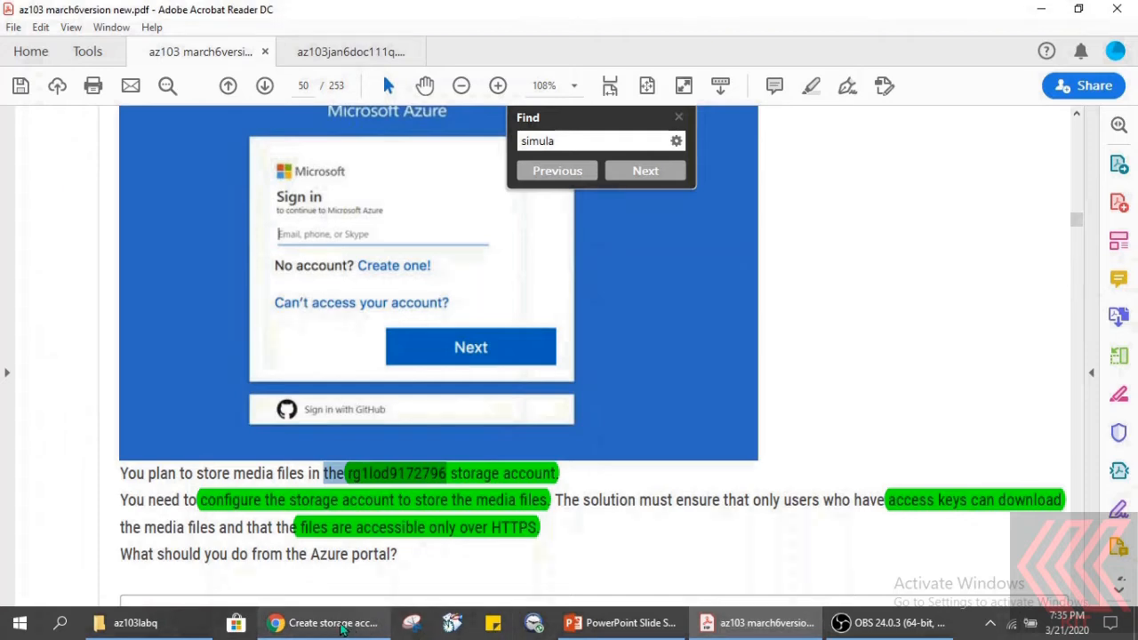
click(342, 628)
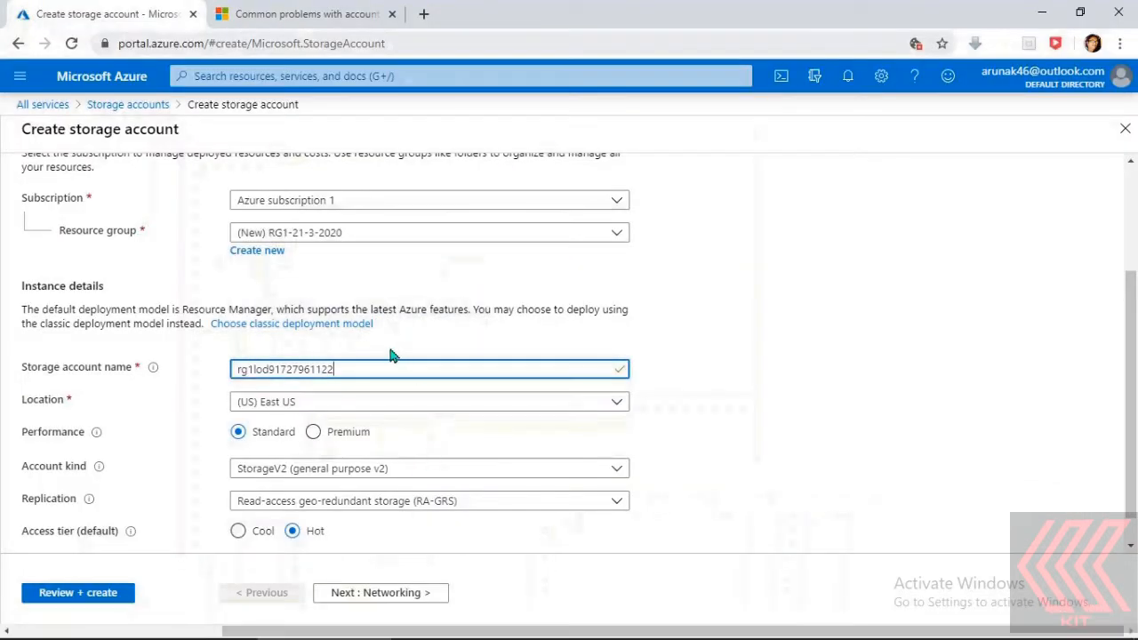
click(333, 411)
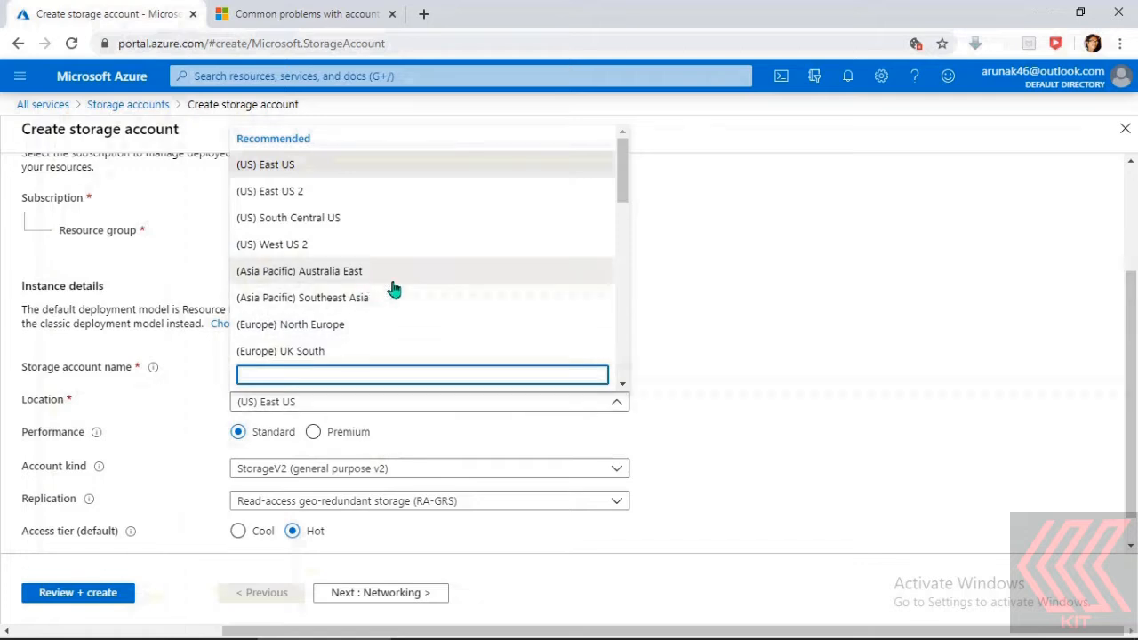
scroll(383, 444, down, 1)
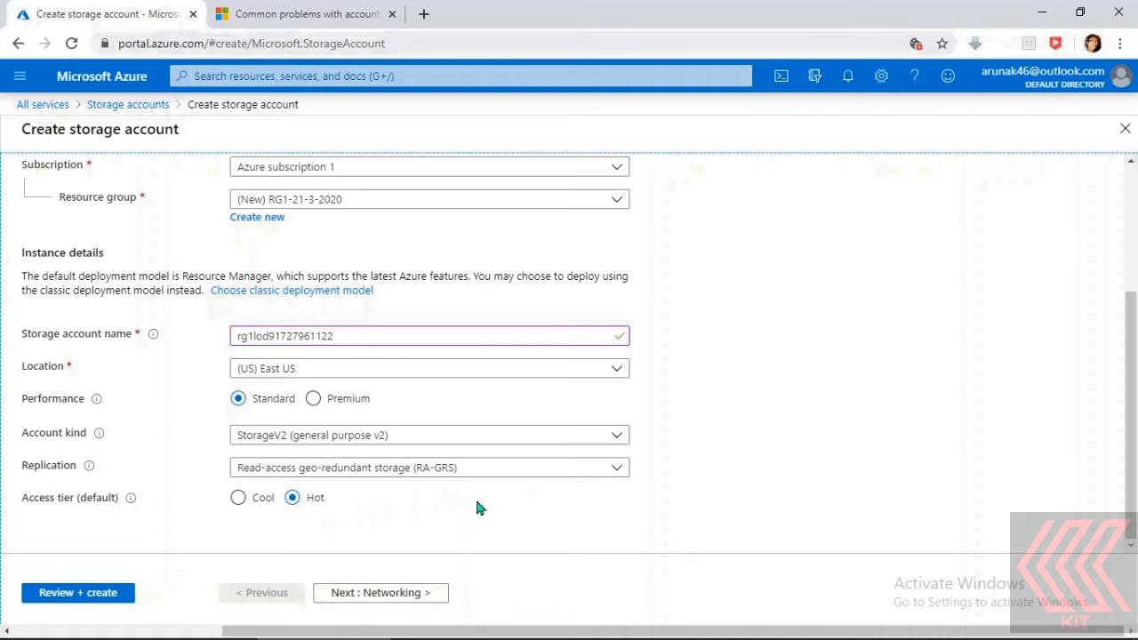
Keep Public endpoint (all networks) and default advanced settings, moving on to Tags.
click(396, 594)
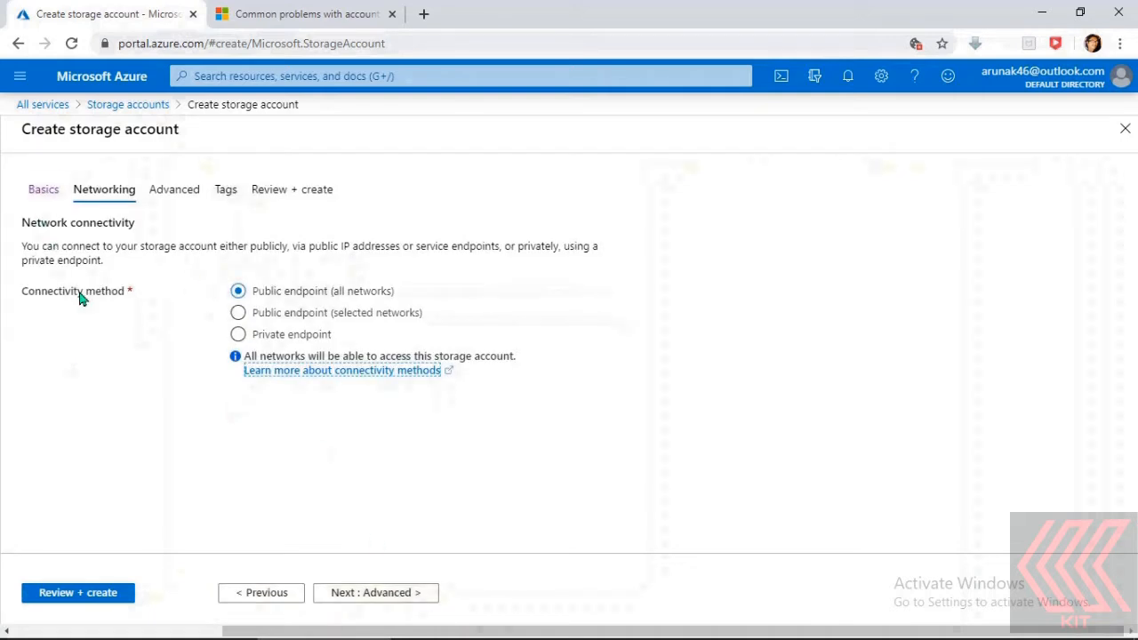
click(237, 292)
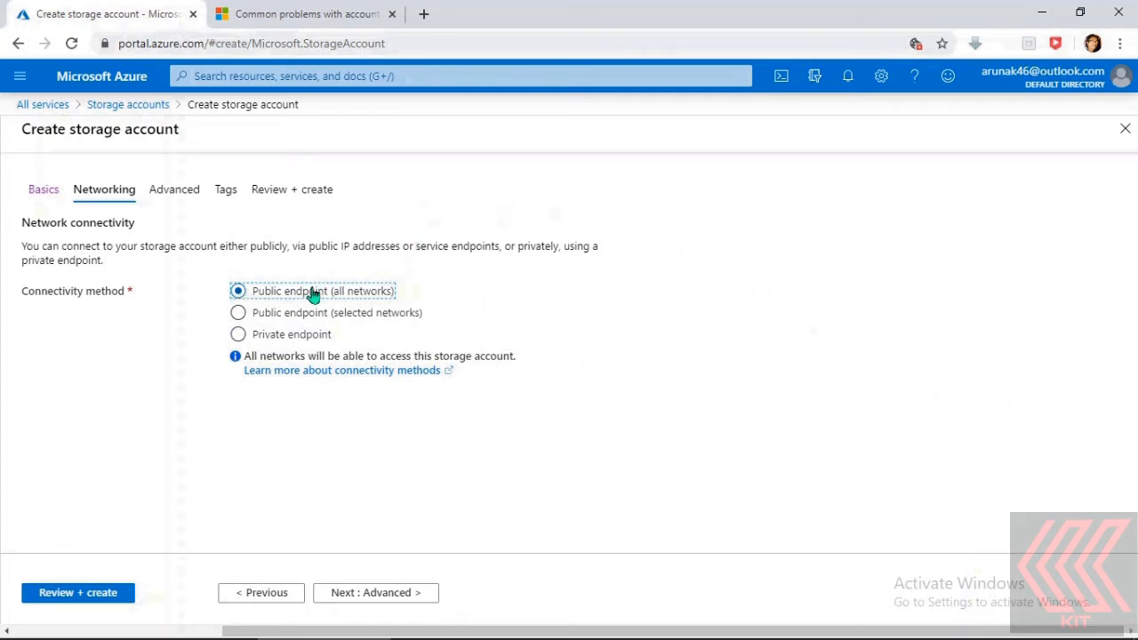
click(384, 596)
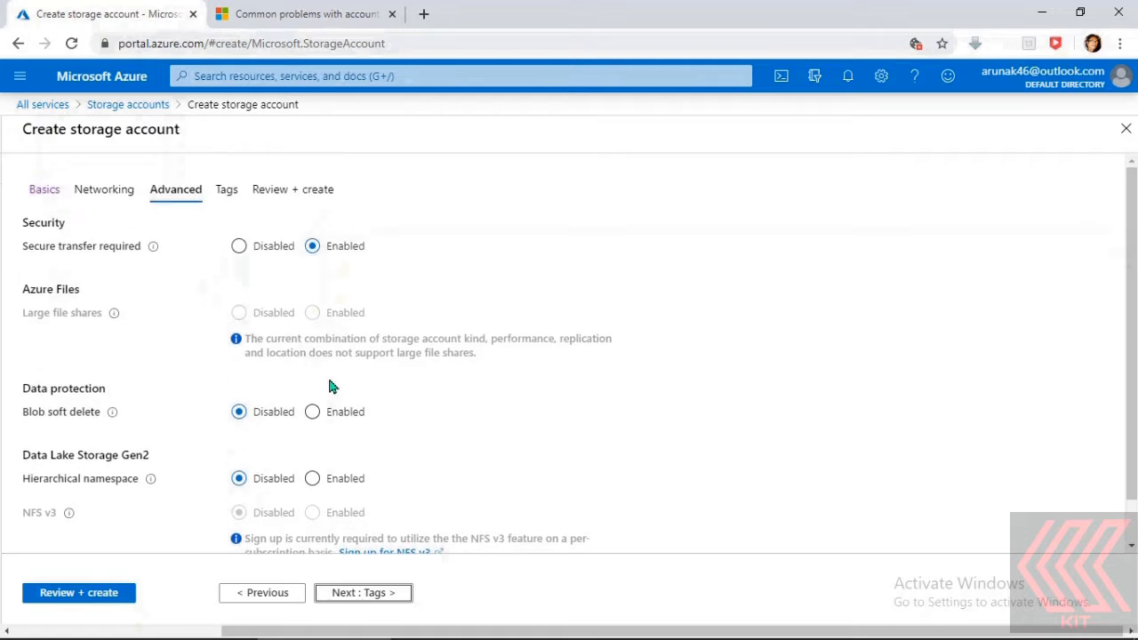
scroll(493, 409, down, 1)
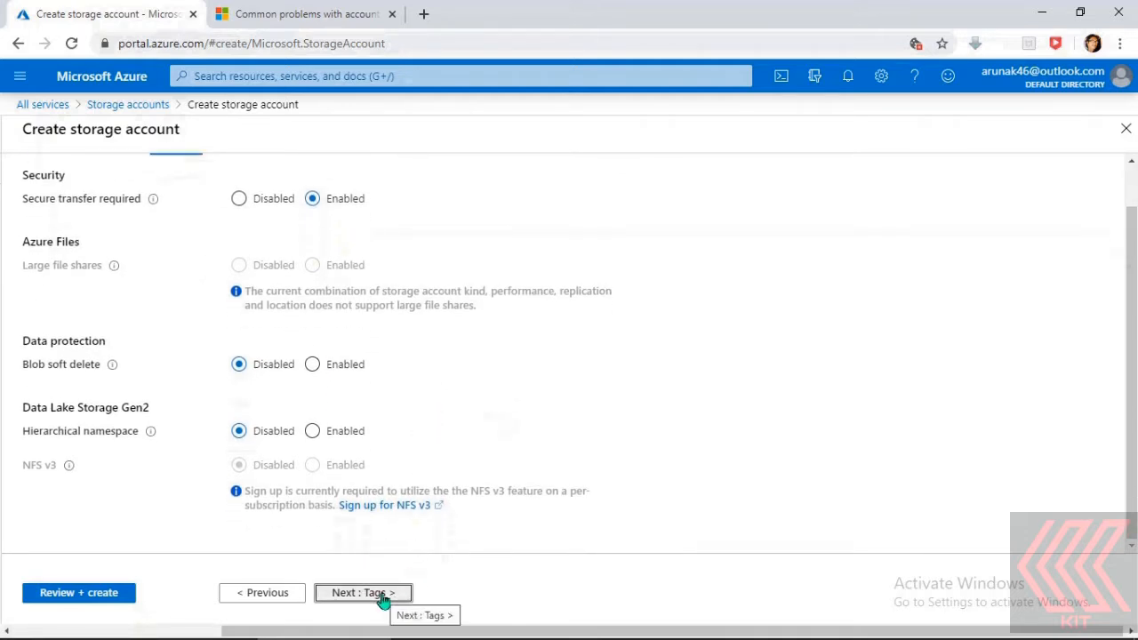
click(382, 598)
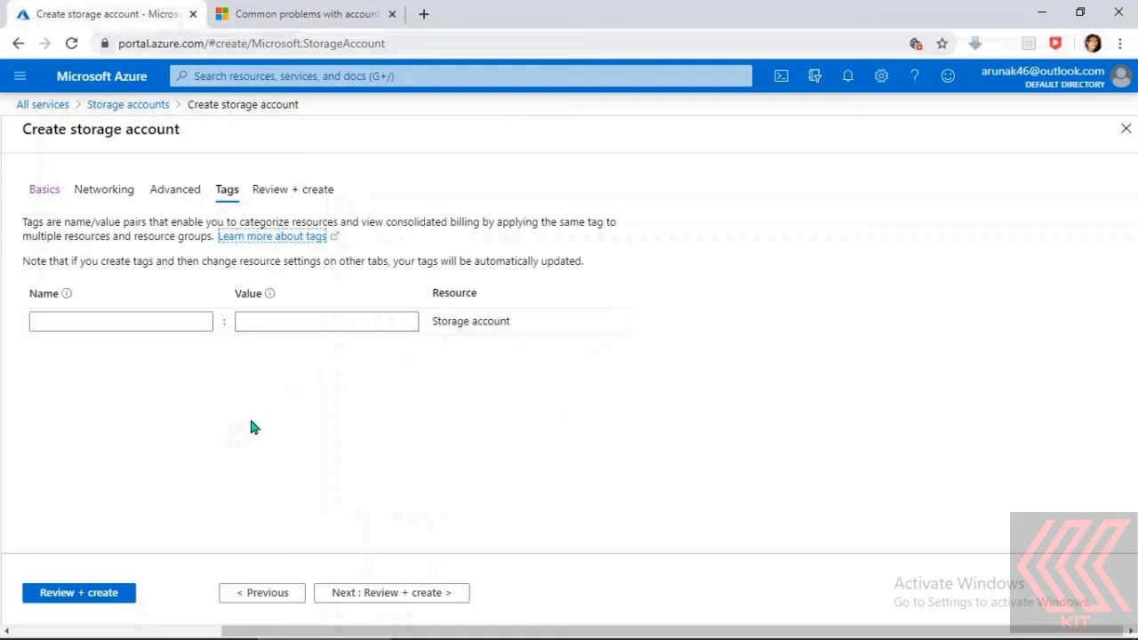
click(385, 594)
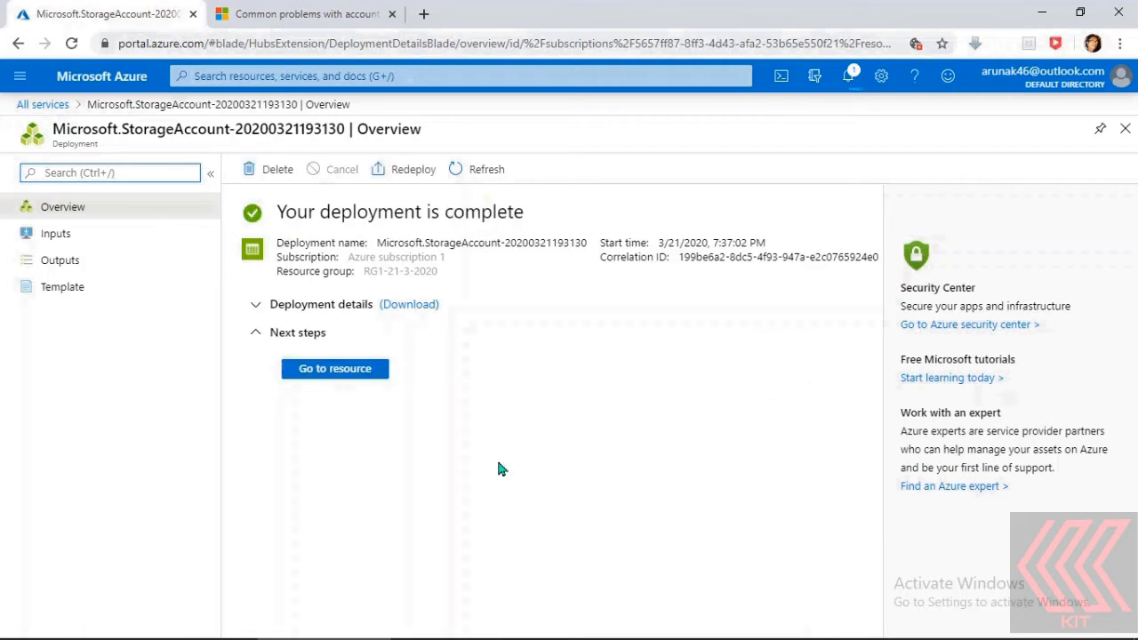
click(847, 80)
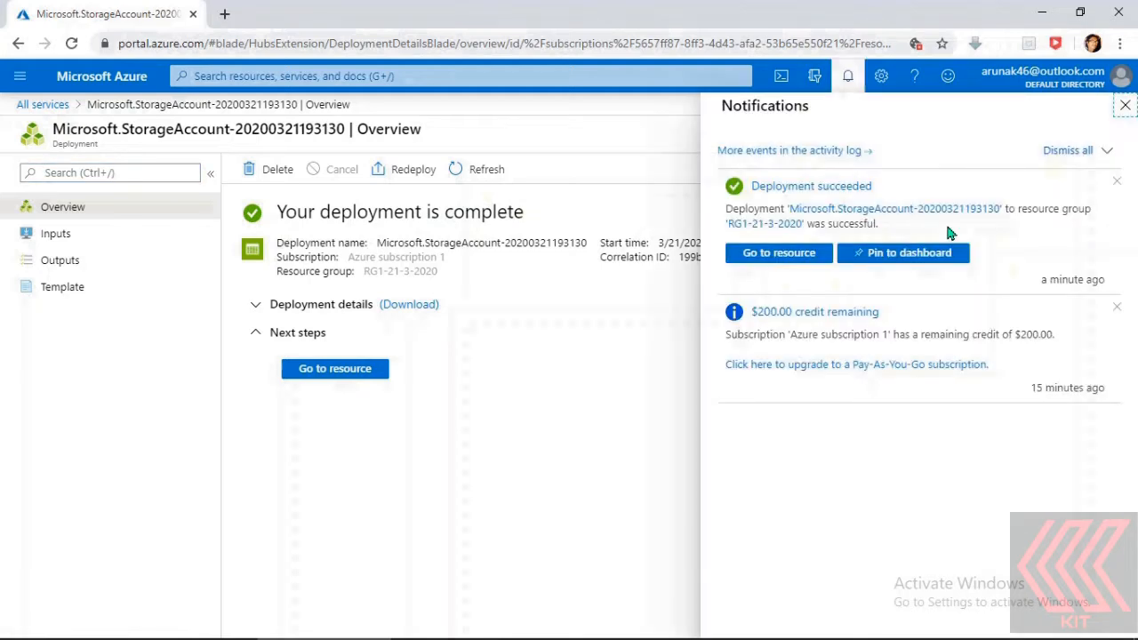
click(779, 254)
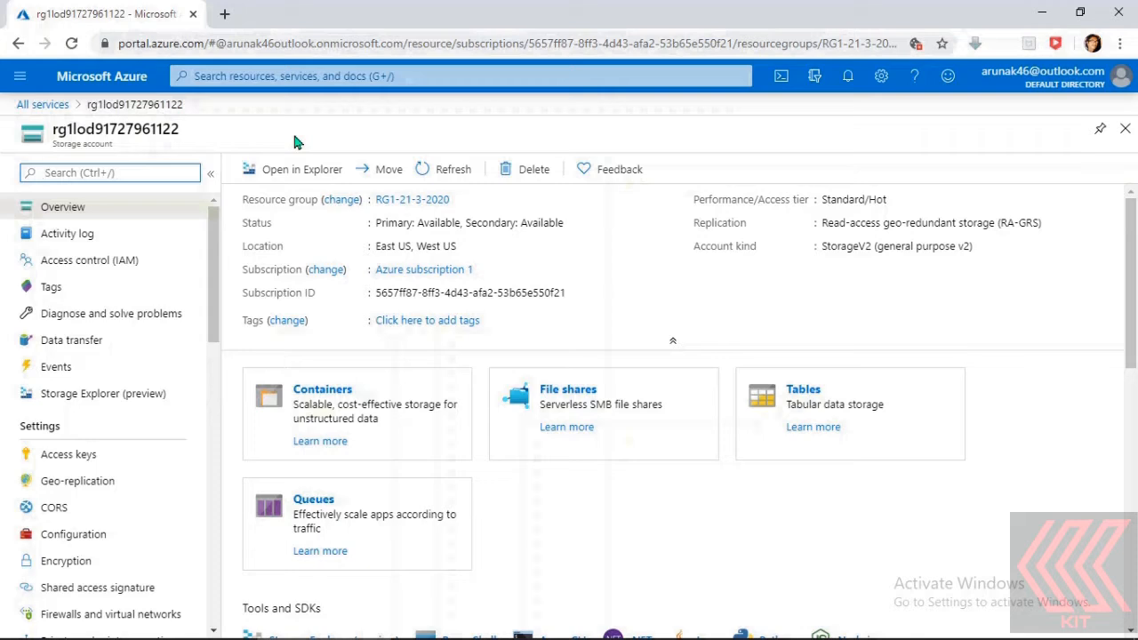
click(301, 334)
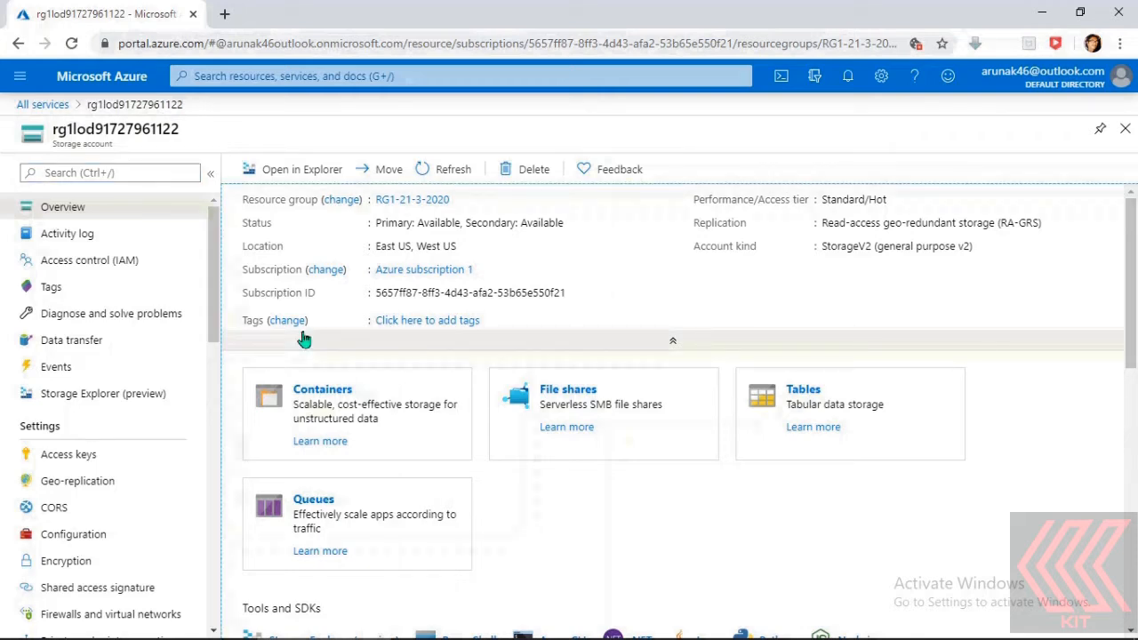
click(576, 397)
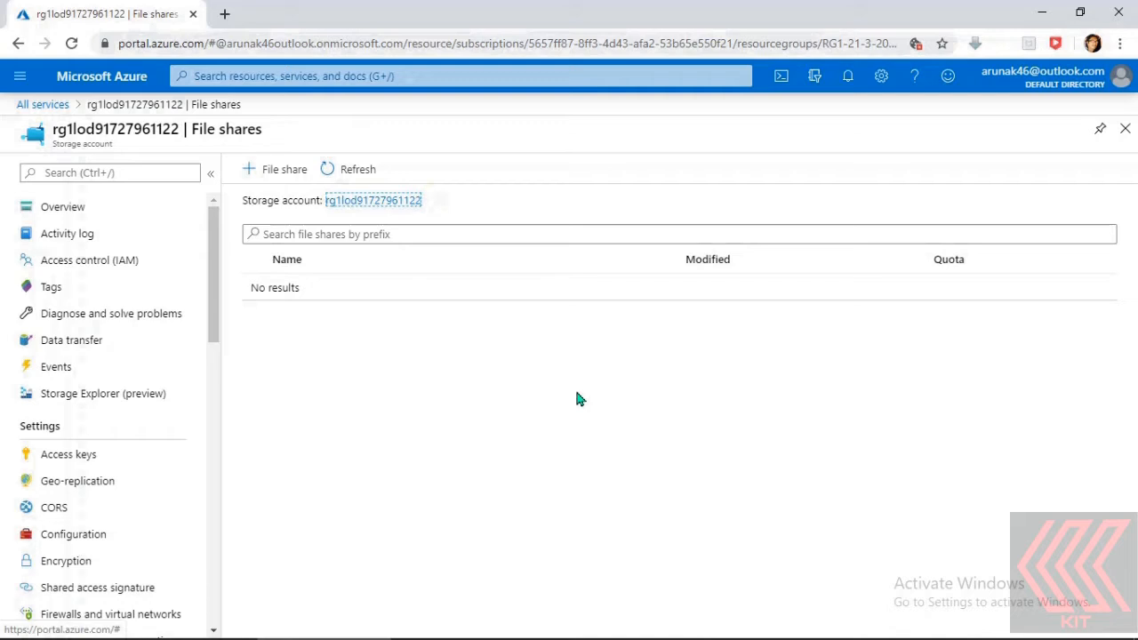
Create file share myfileshare1 with a 5 TiB quota.
click(277, 171)
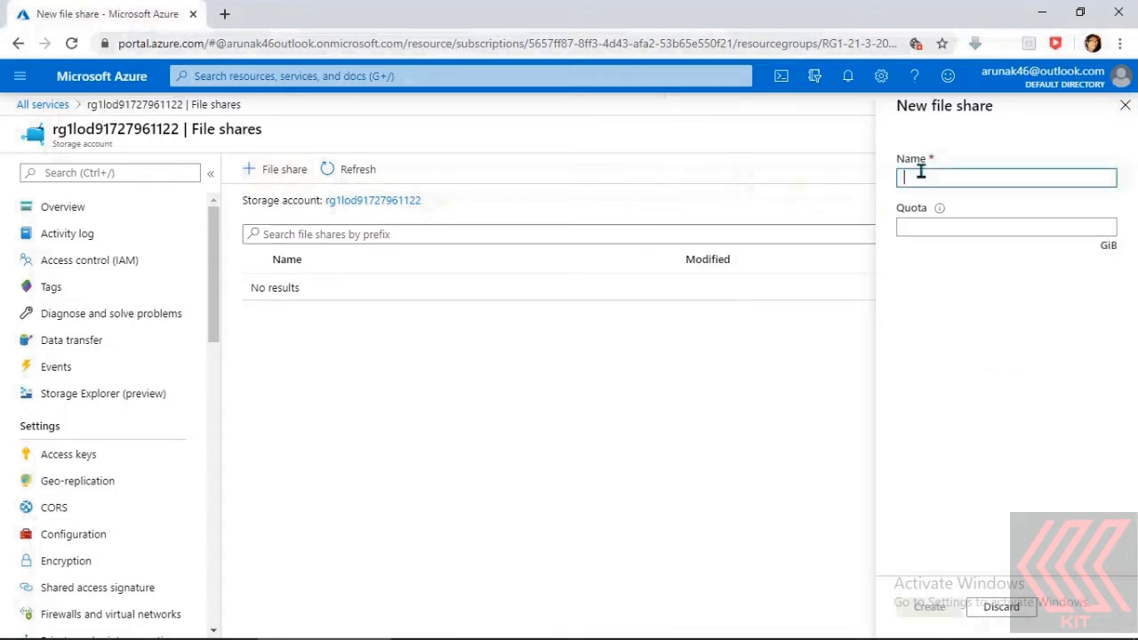
text(my)
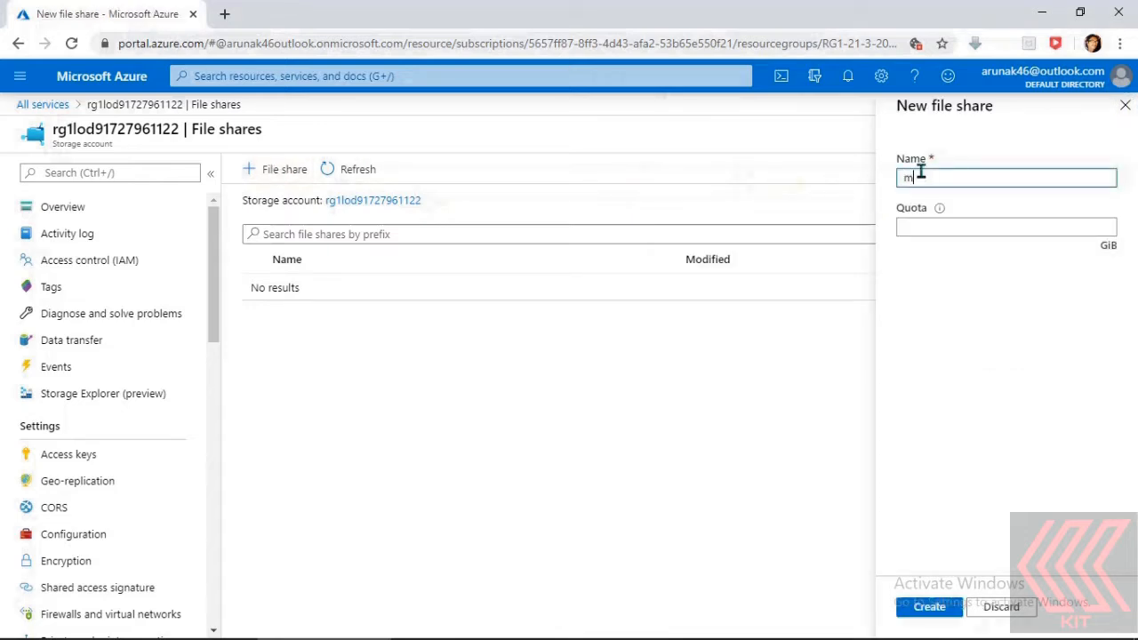
text(fileshare1)
click(928, 606)
click(928, 606)
click(928, 607)
click(928, 606)
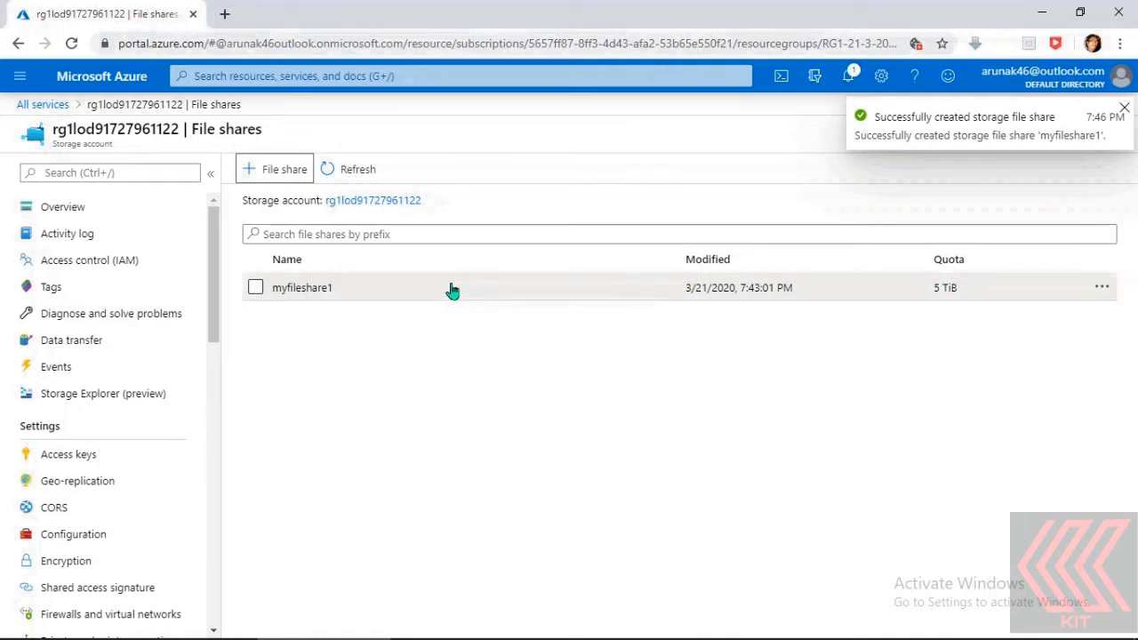
click(302, 288)
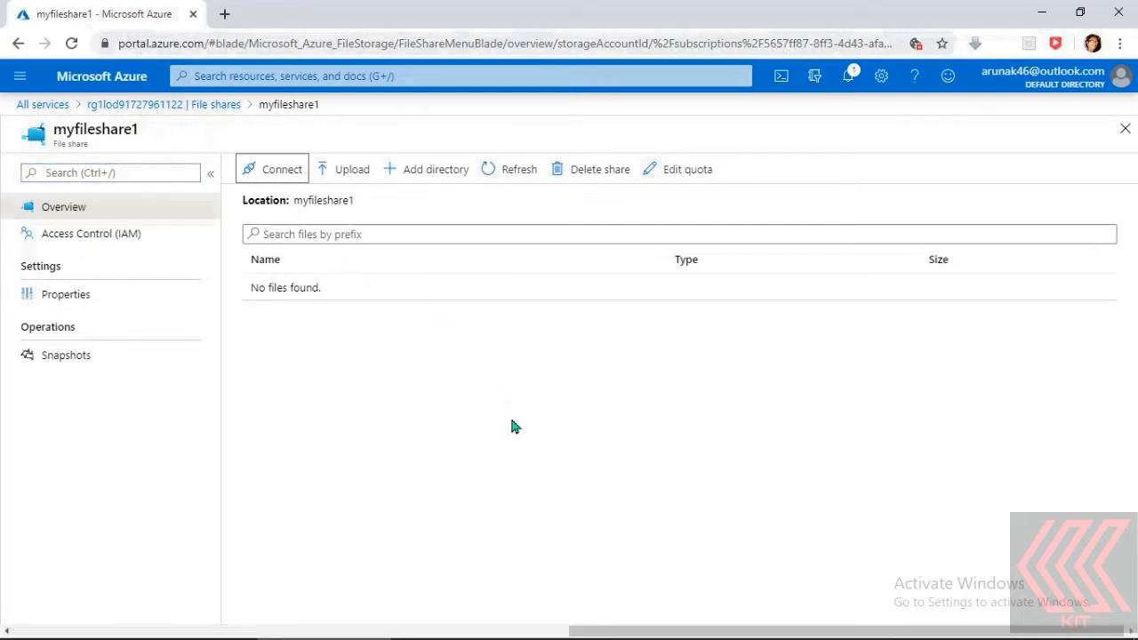
click(143, 105)
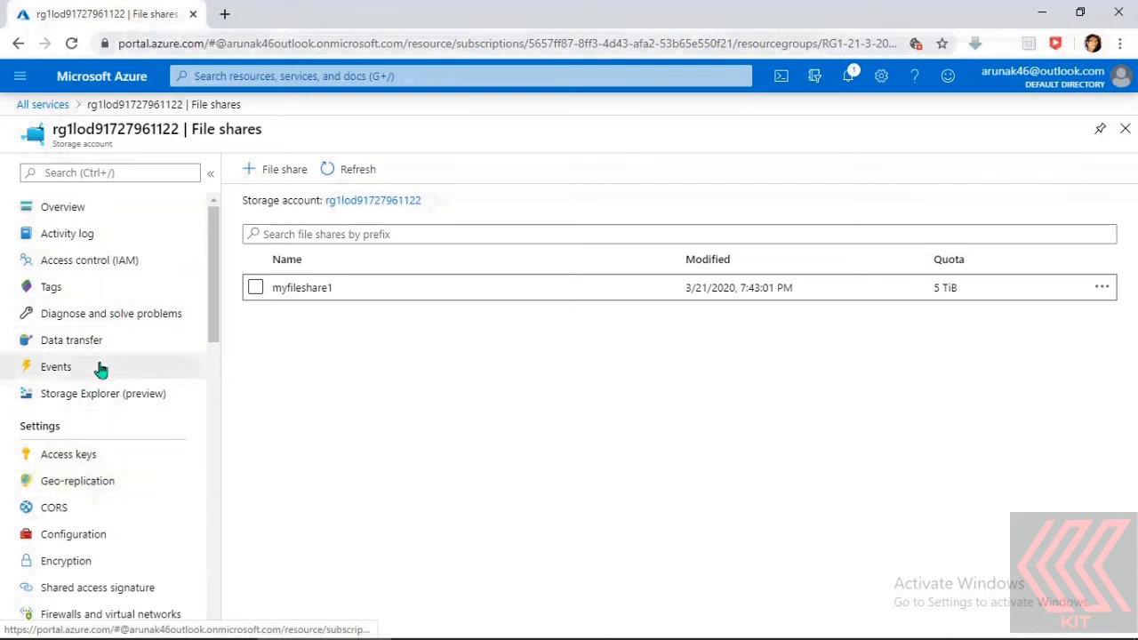
In the storage account's Shared access signature settings, set Allowed protocols to HTTPS only.
scroll(105, 345, down, 2)
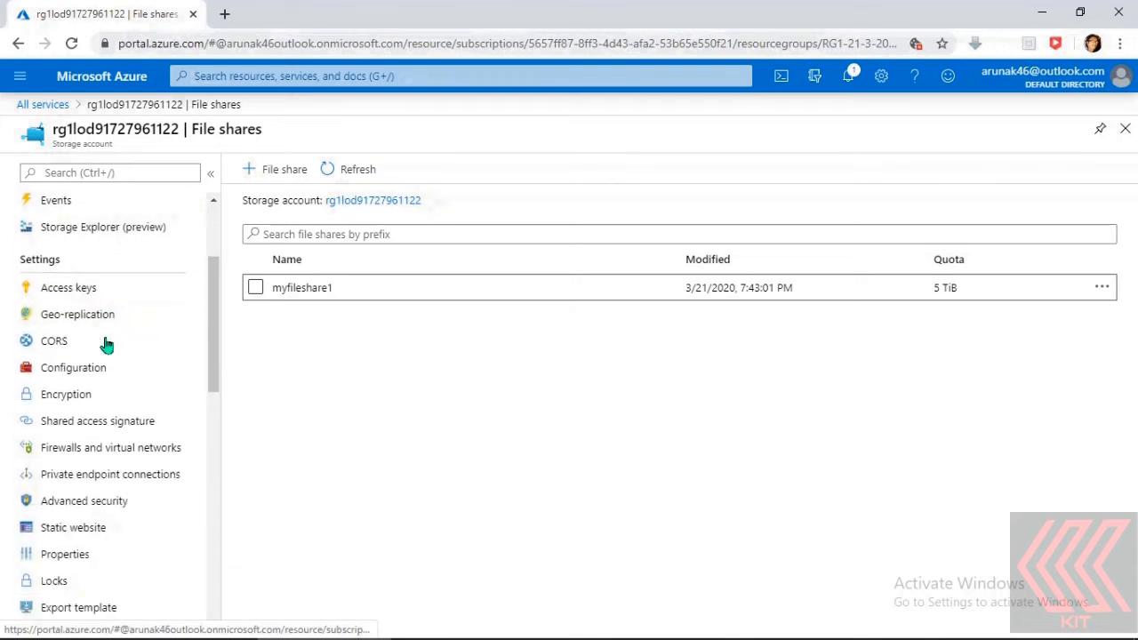
click(94, 424)
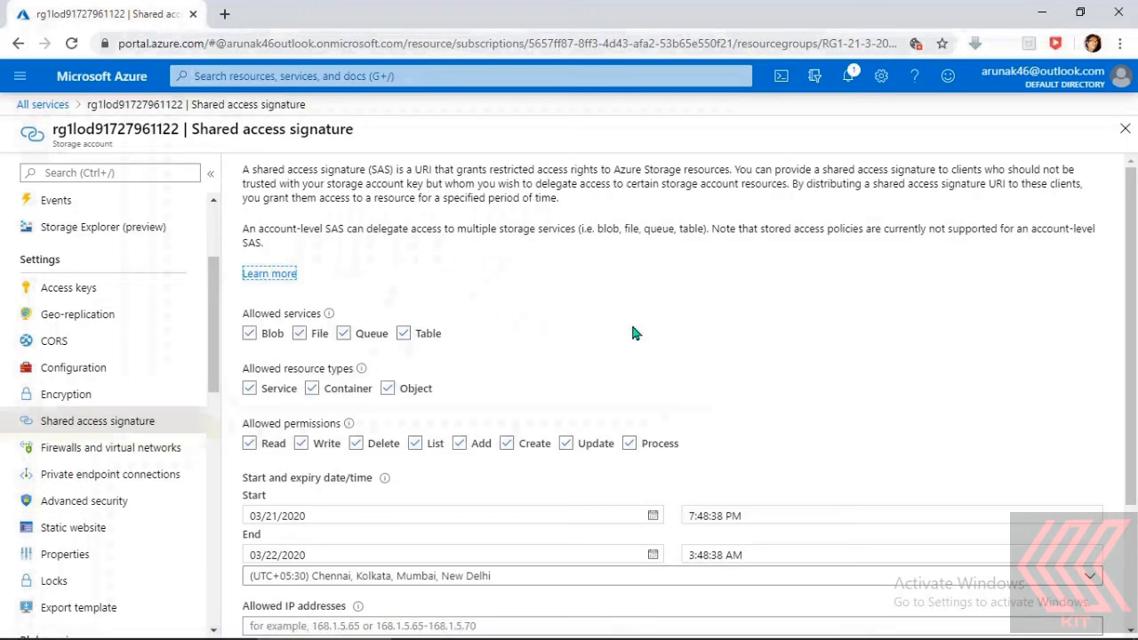
scroll(676, 334, down, 2)
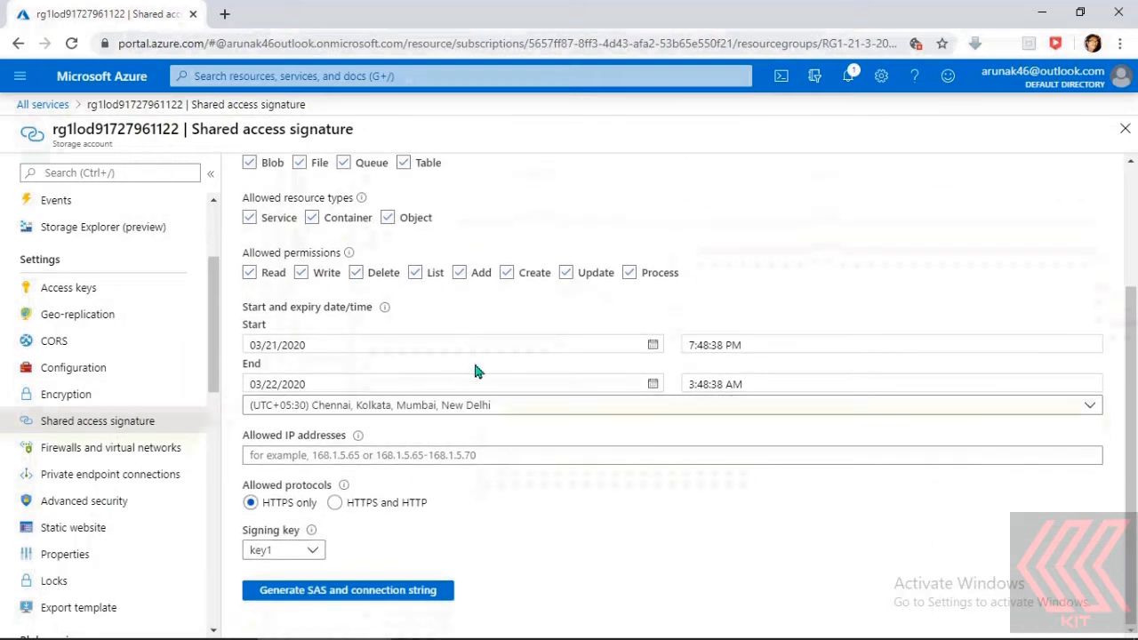
click(333, 503)
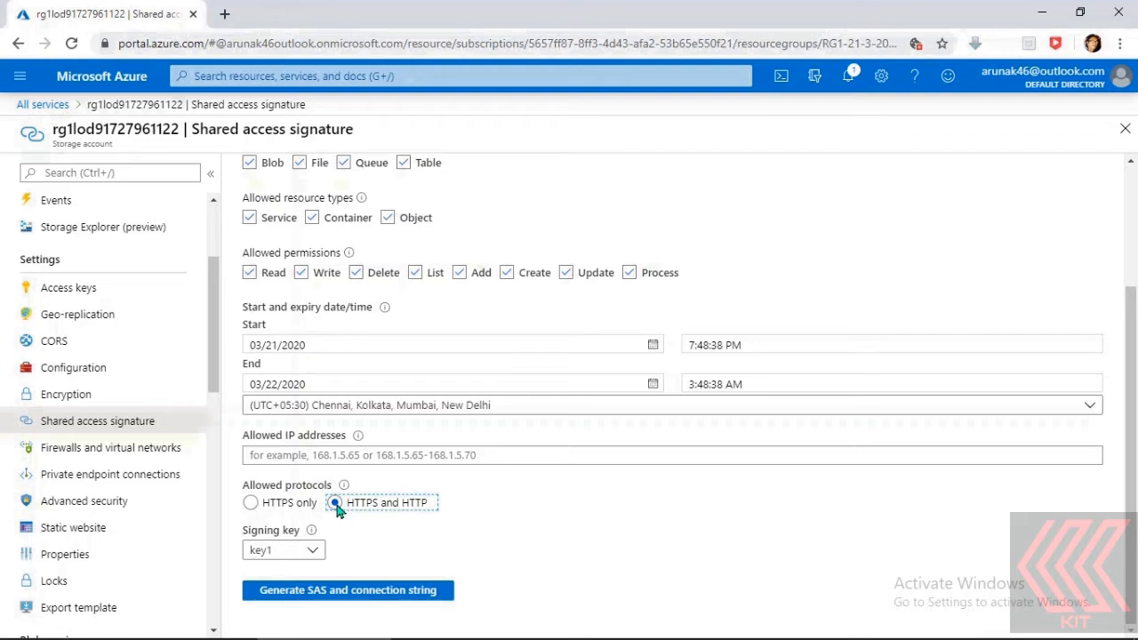
click(251, 503)
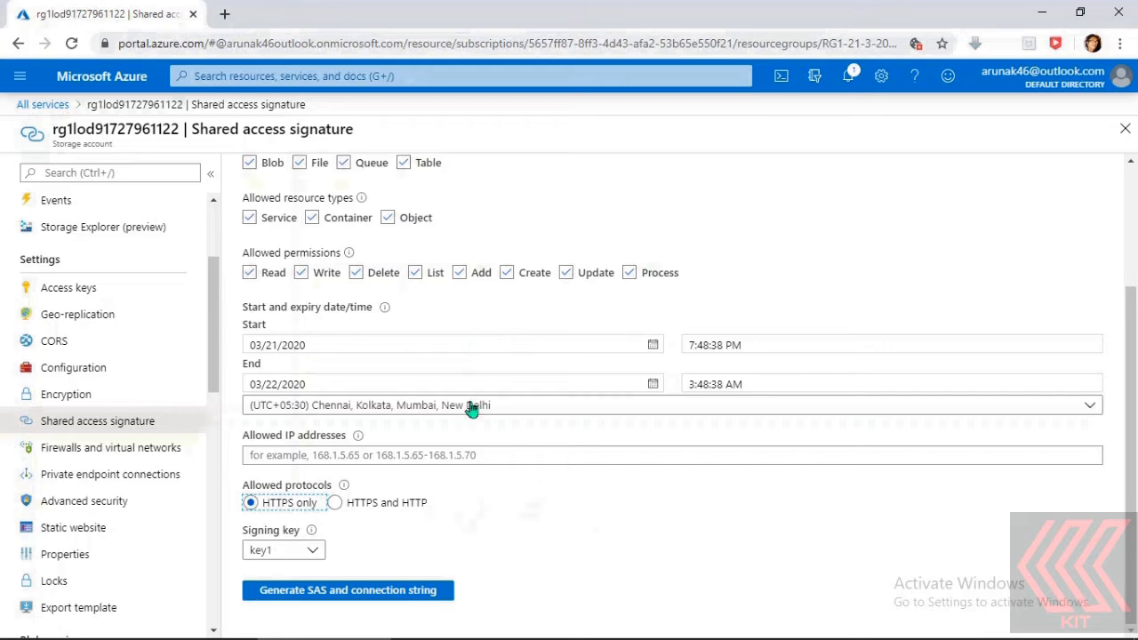
click(469, 483)
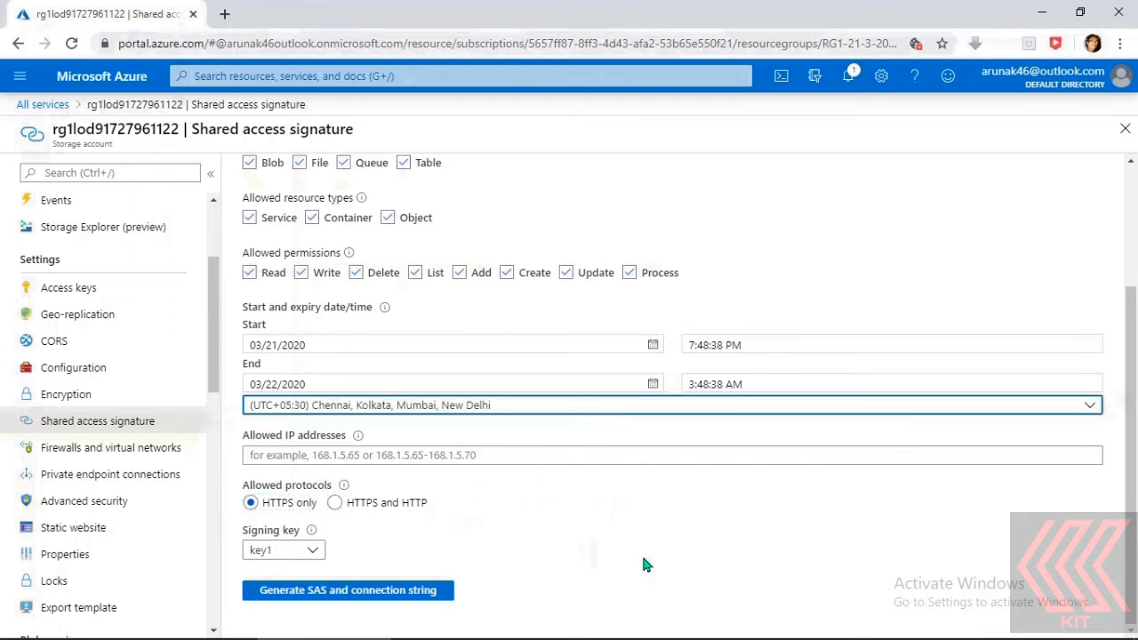
scroll(647, 565, up, 2)
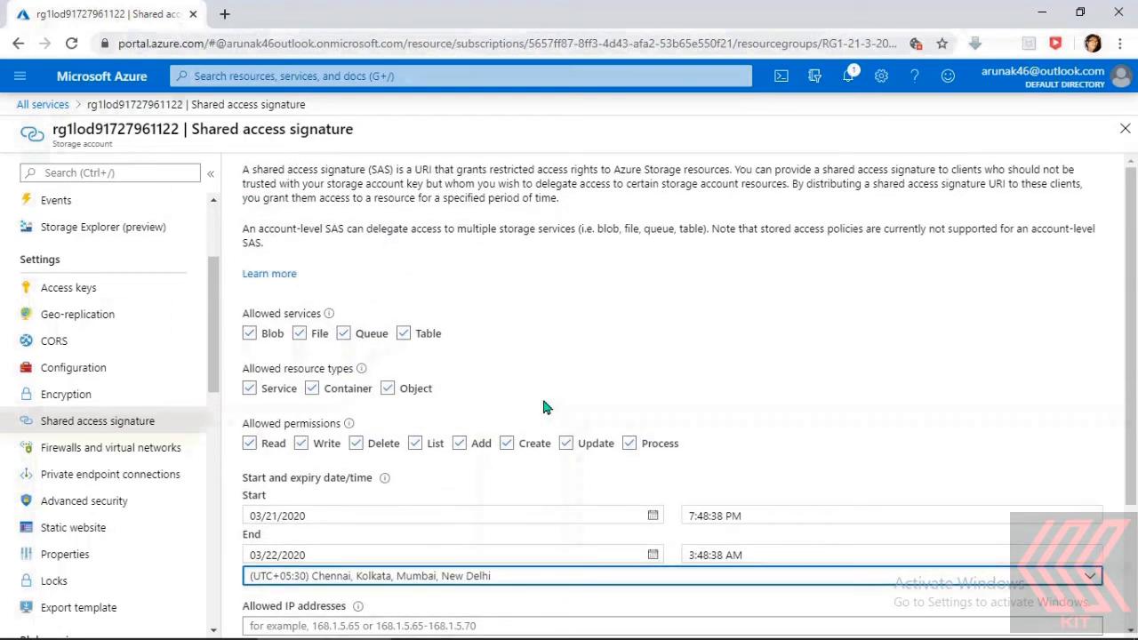
scroll(538, 402, down, 2)
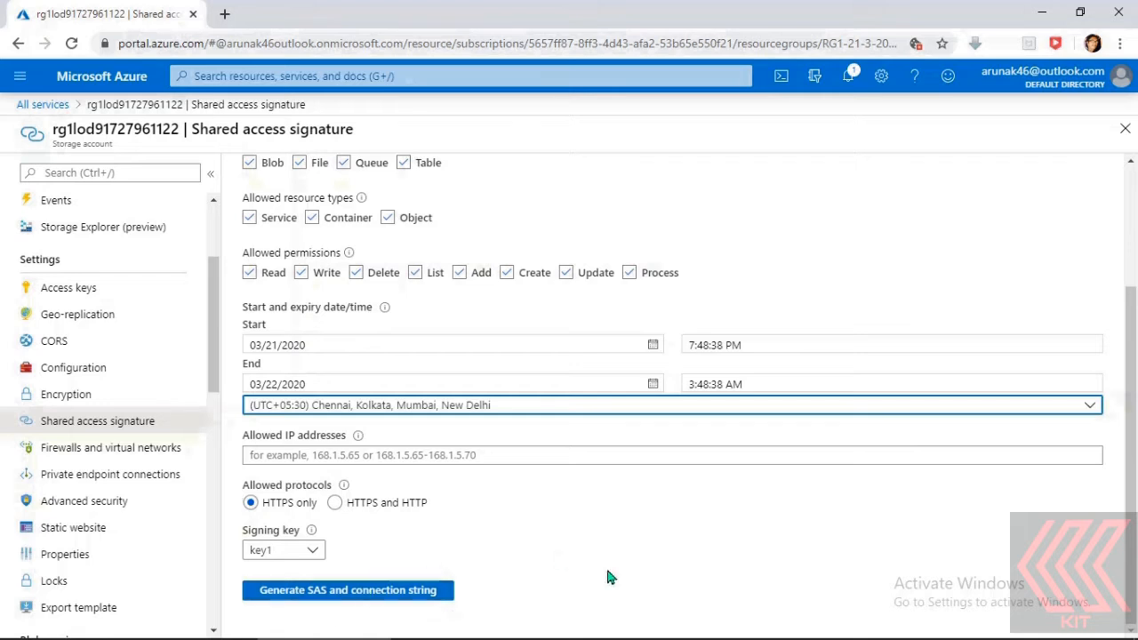
Generate the SAS token and connection string and scroll down to view them.
click(344, 591)
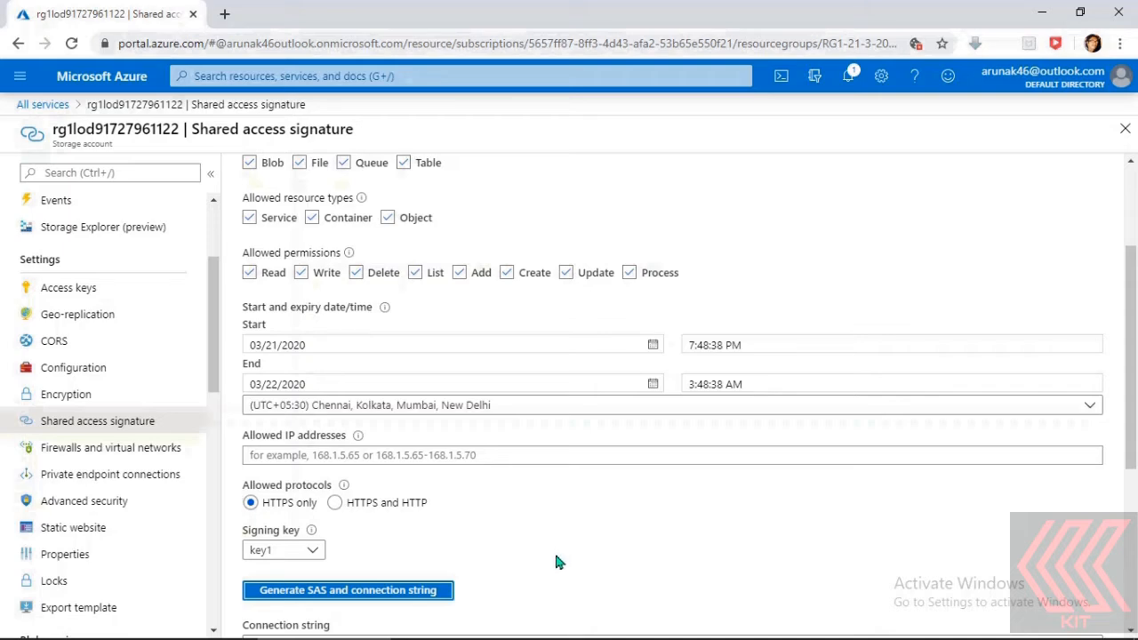
scroll(533, 562, down, 2)
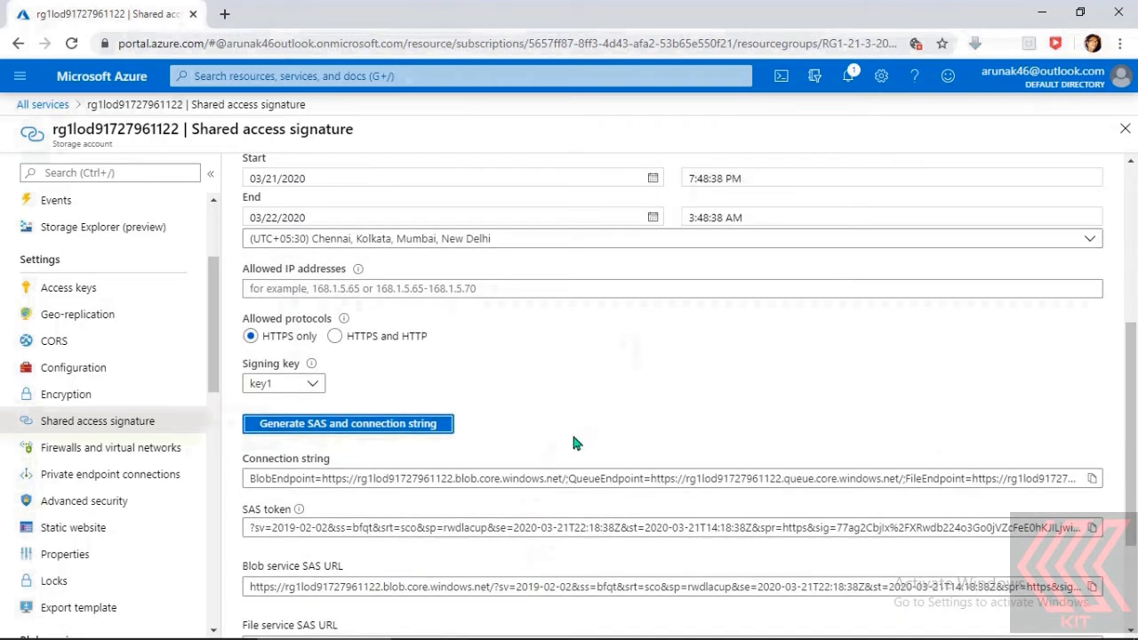
scroll(569, 440, down, 2)
click(848, 75)
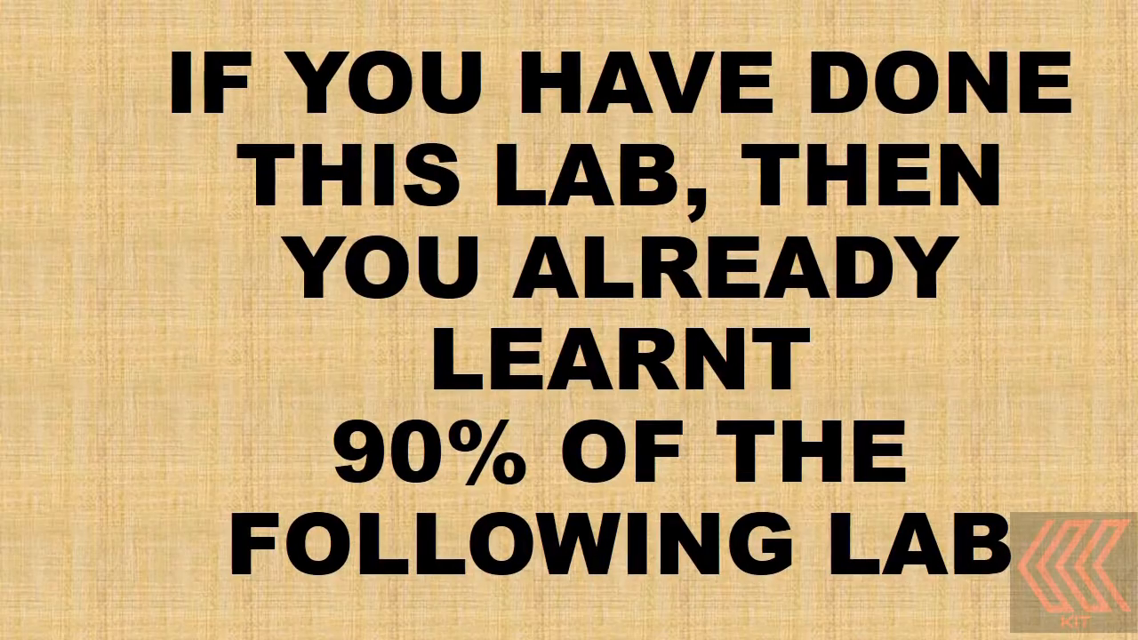